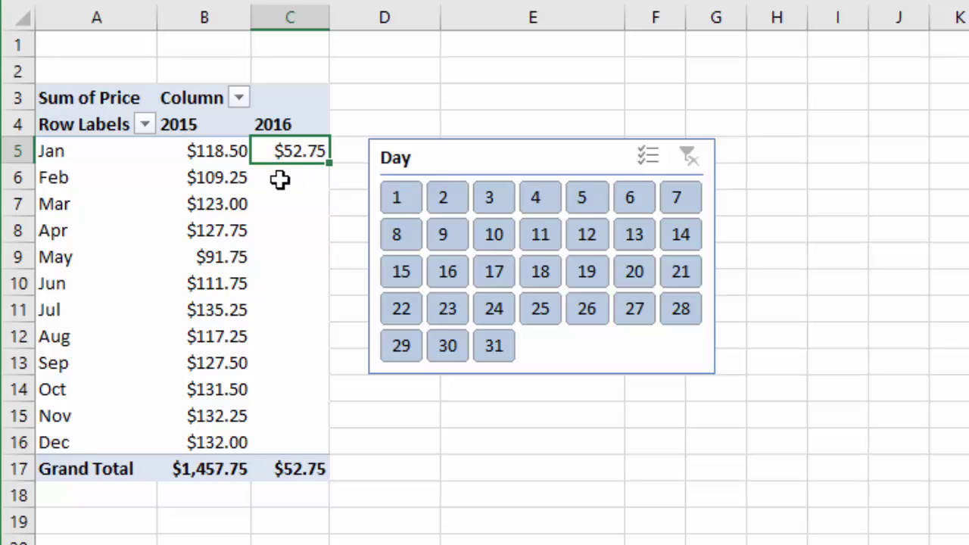
# Select days 1 through 15 in the Day slicer, then go to the Data sheet.
pyautogui.moveTo(278, 177)
pyautogui.moveTo(196, 156)
pyautogui.moveTo(295, 203)
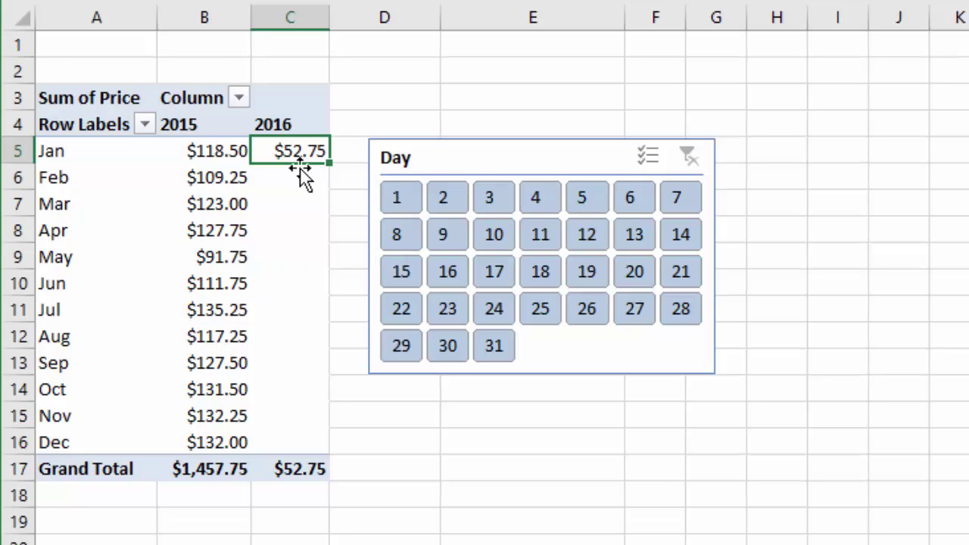
pyautogui.moveTo(175, 171)
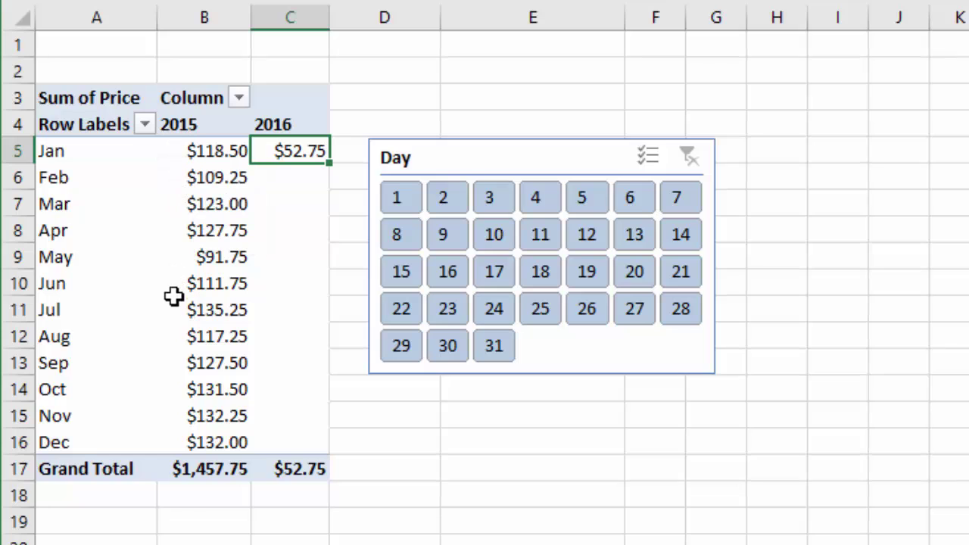
pyautogui.moveTo(173, 307)
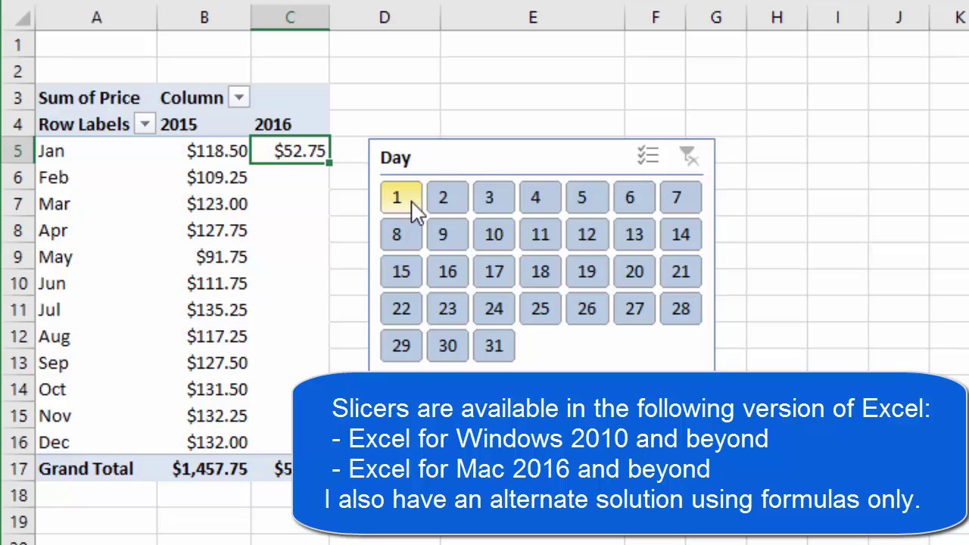
pyautogui.moveTo(402, 208); pyautogui.dragTo(422, 280)
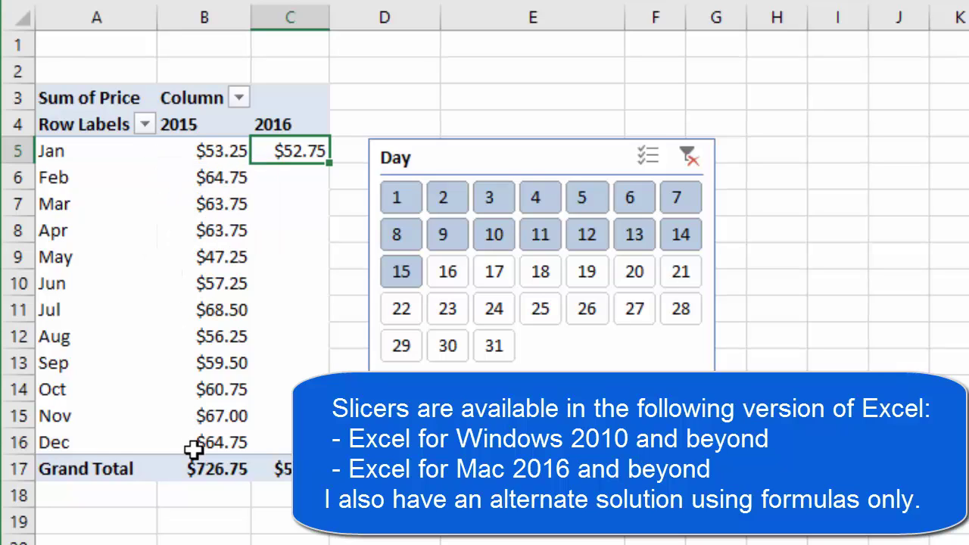
pyautogui.moveTo(194, 449)
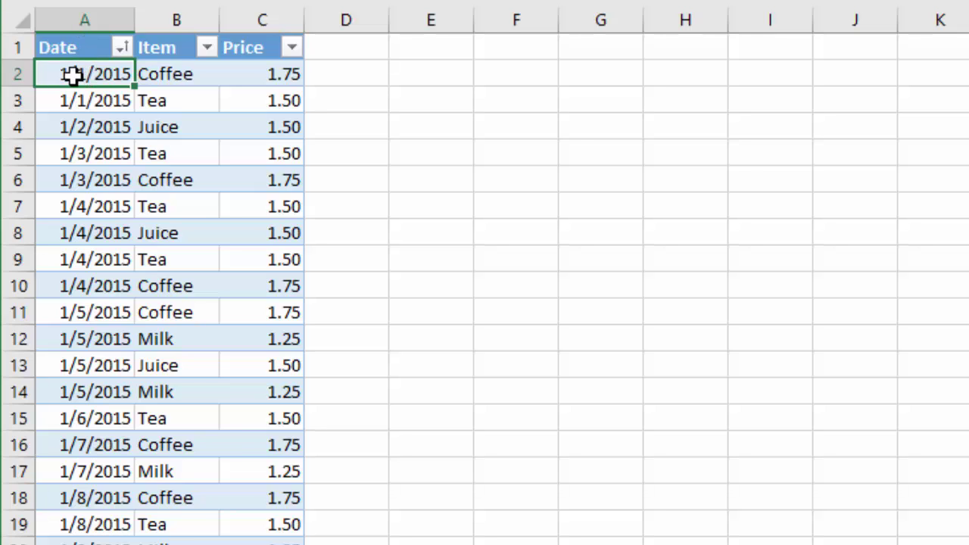
pyautogui.click(36, 70)
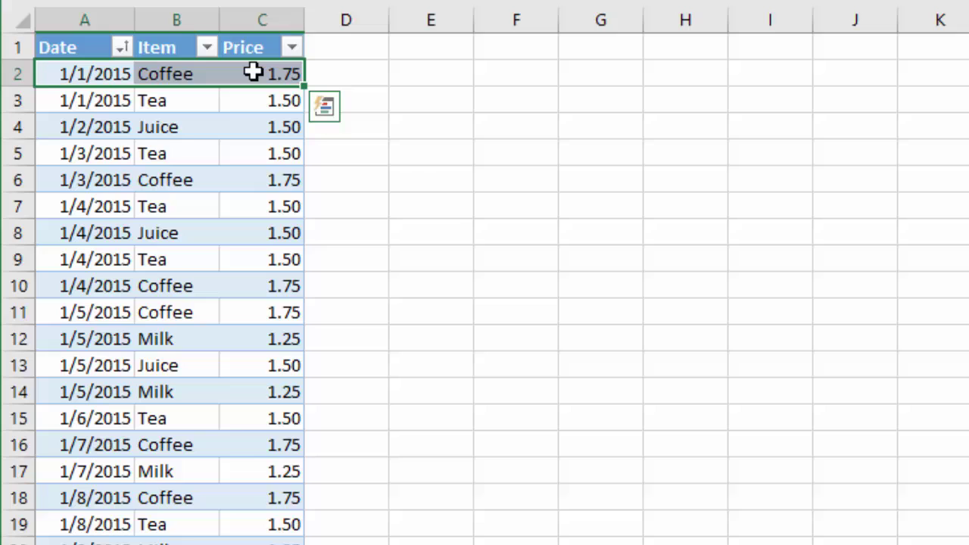
pyautogui.click(65, 75)
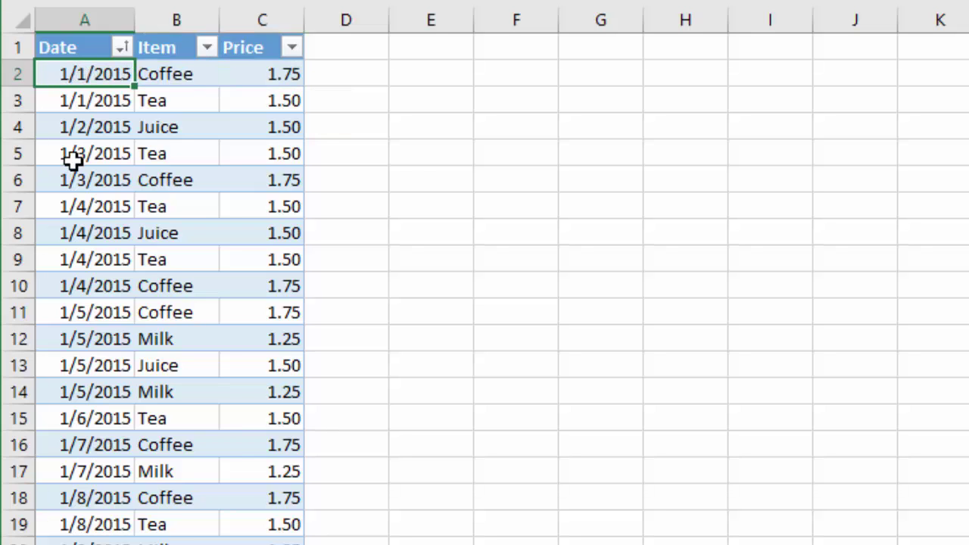
pyautogui.hotkey('ctrl', 'Down')
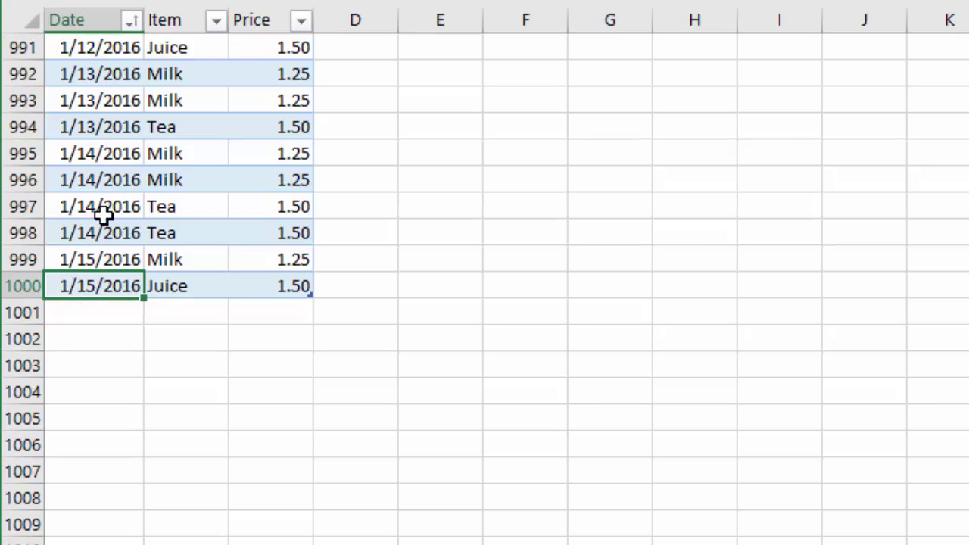
pyautogui.hotkey('ctrl', 'Up')
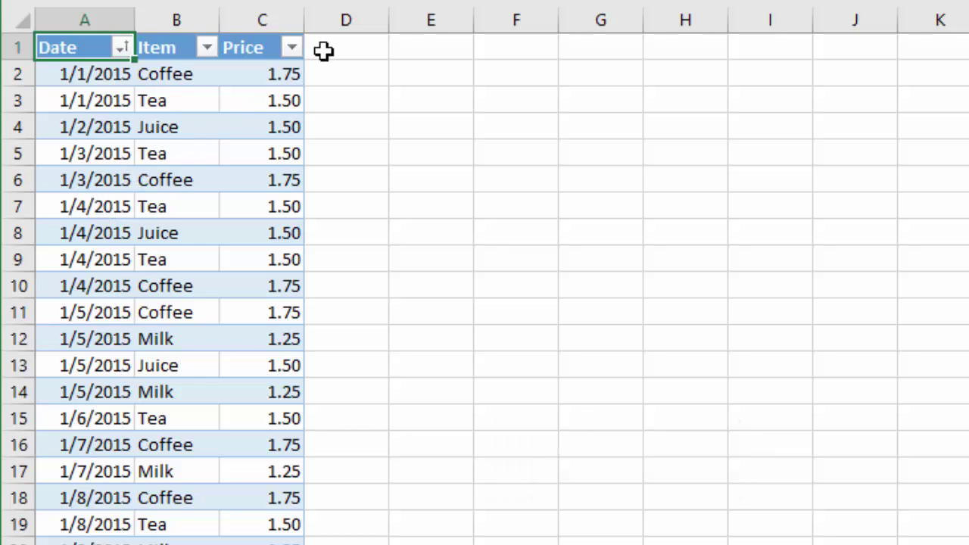
# Add a 'Day' header in D1 to extend the data table.
pyautogui.click(347, 48)
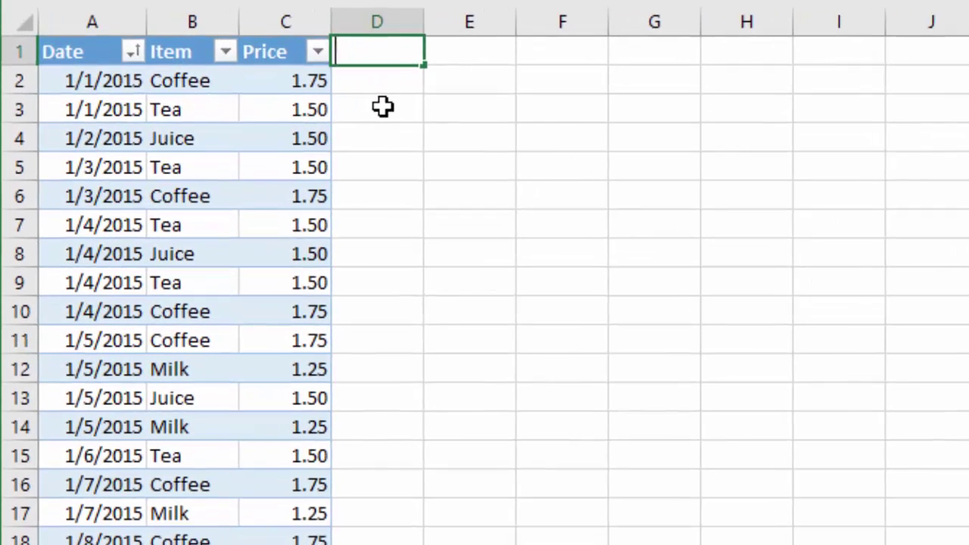
pyautogui.write('Day')
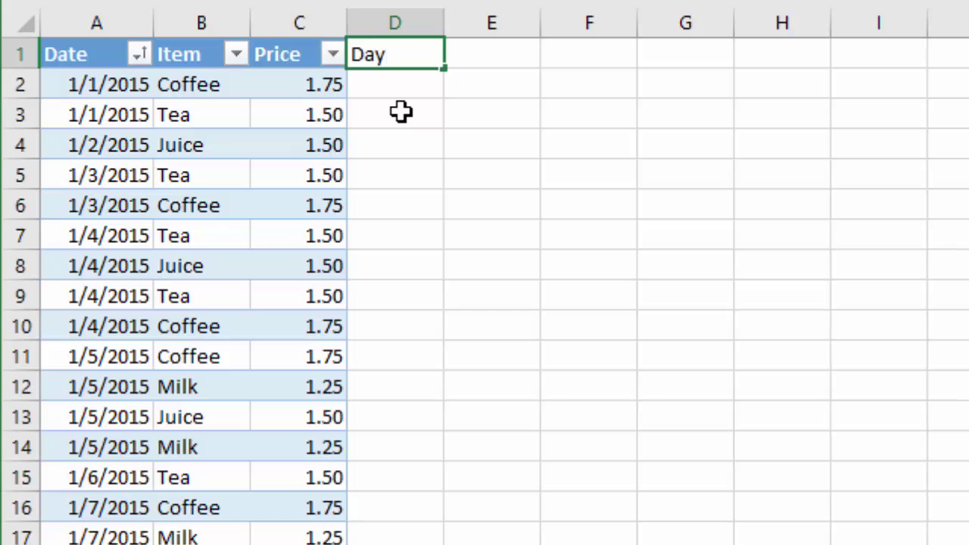
pyautogui.press('Return')
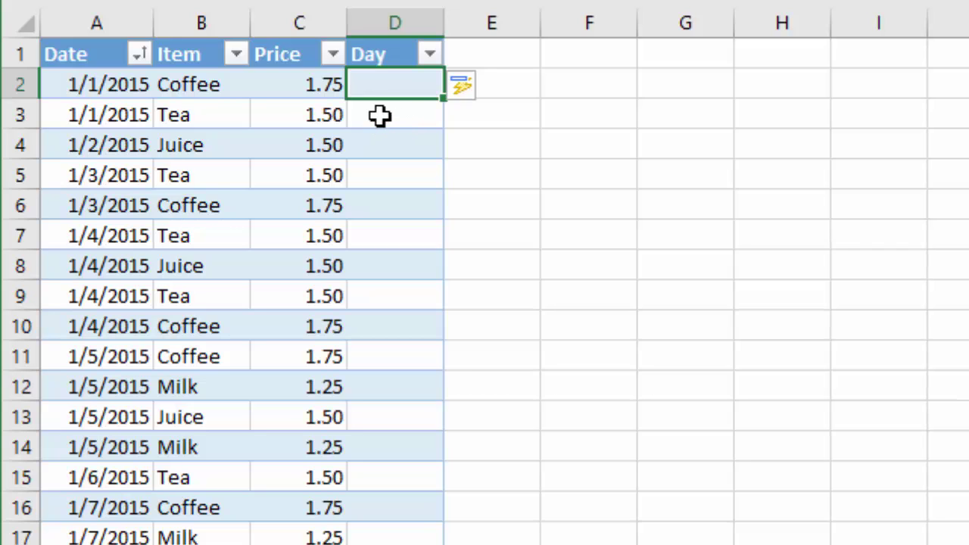
pyautogui.write('=da')
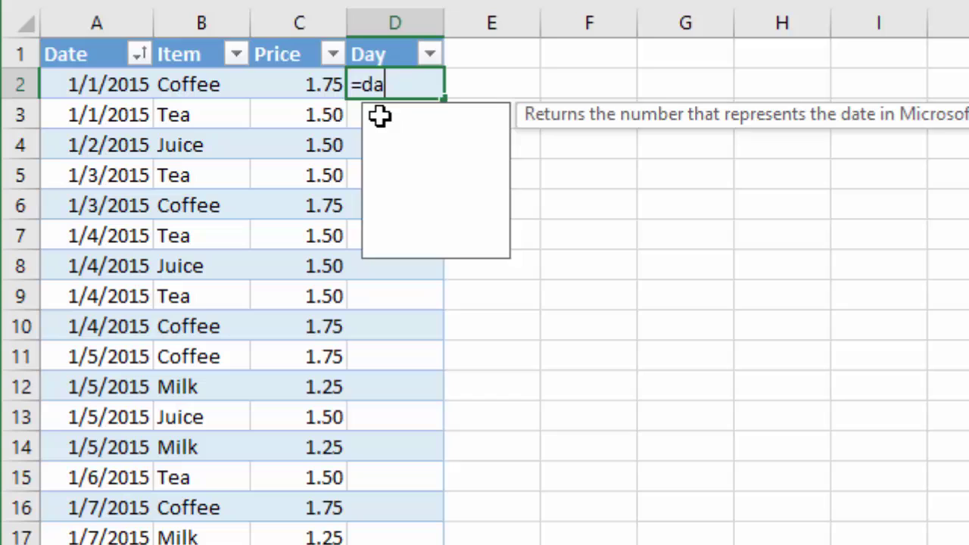
pyautogui.write('y')
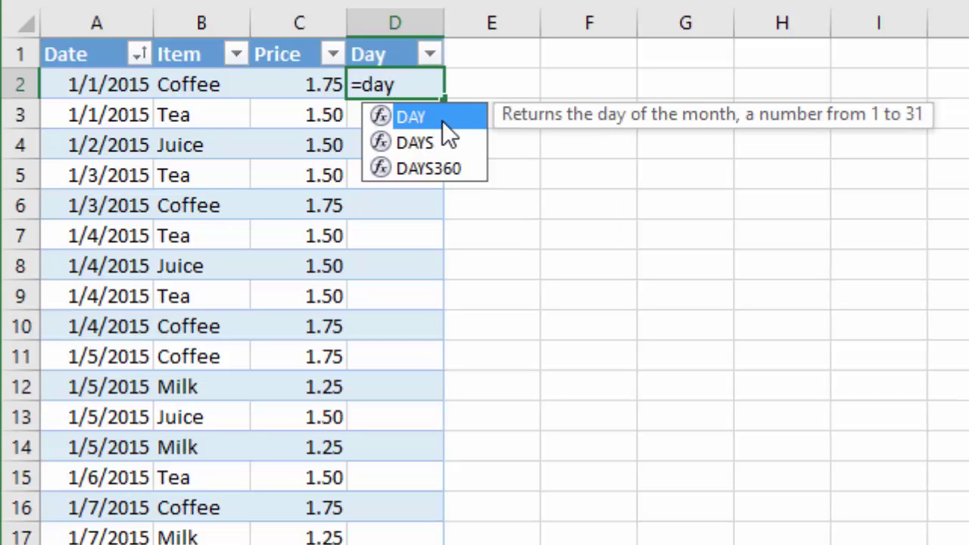
pyautogui.press('Tab')
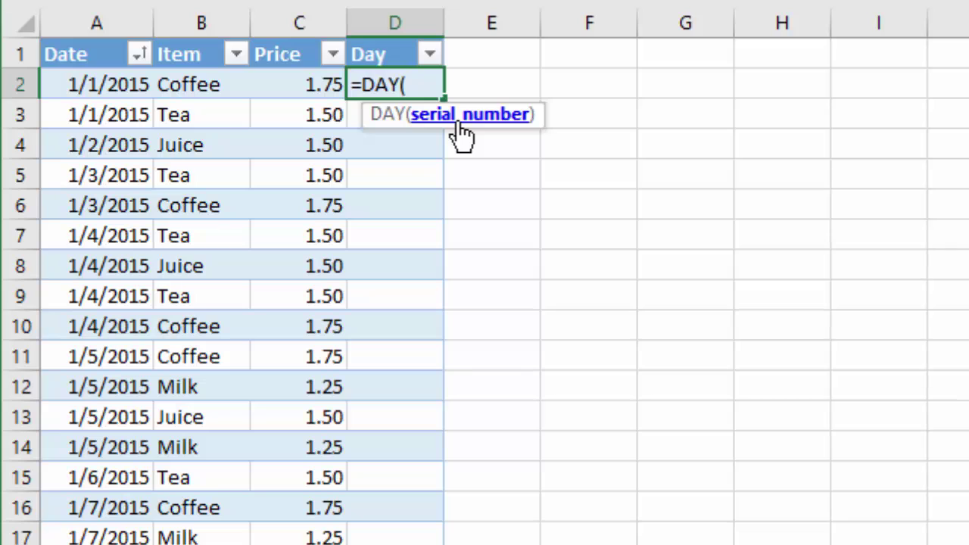
pyautogui.click(93, 86)
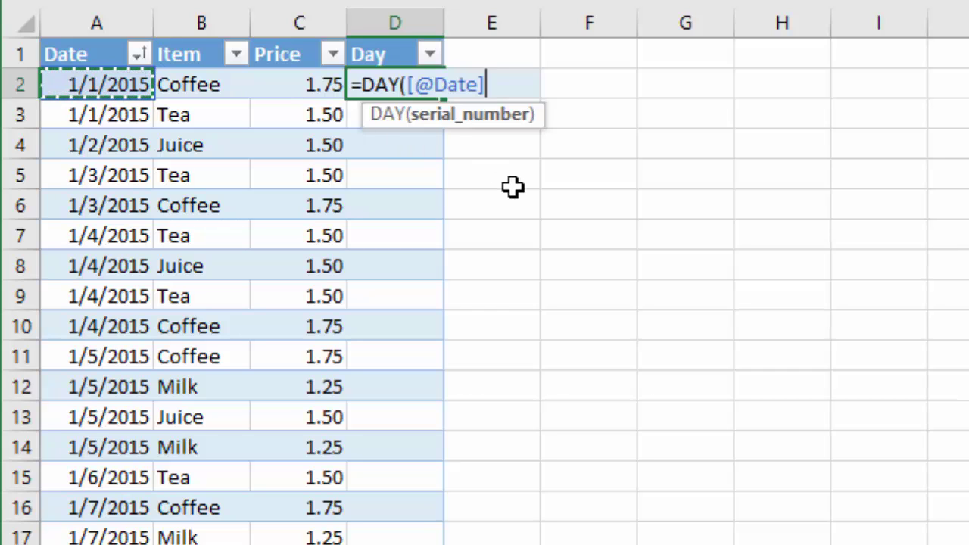
pyautogui.write(')')
pyautogui.press('Return')
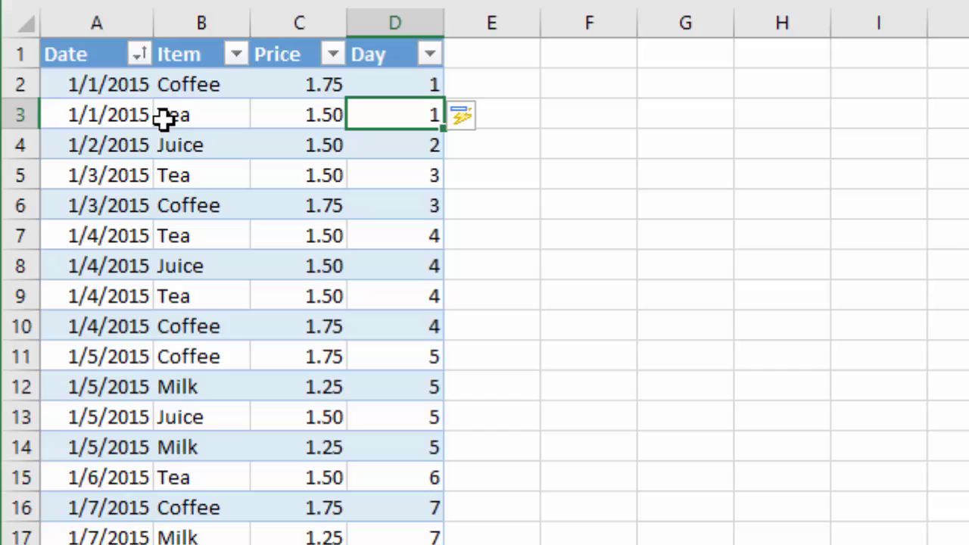
pyautogui.click(56, 148)
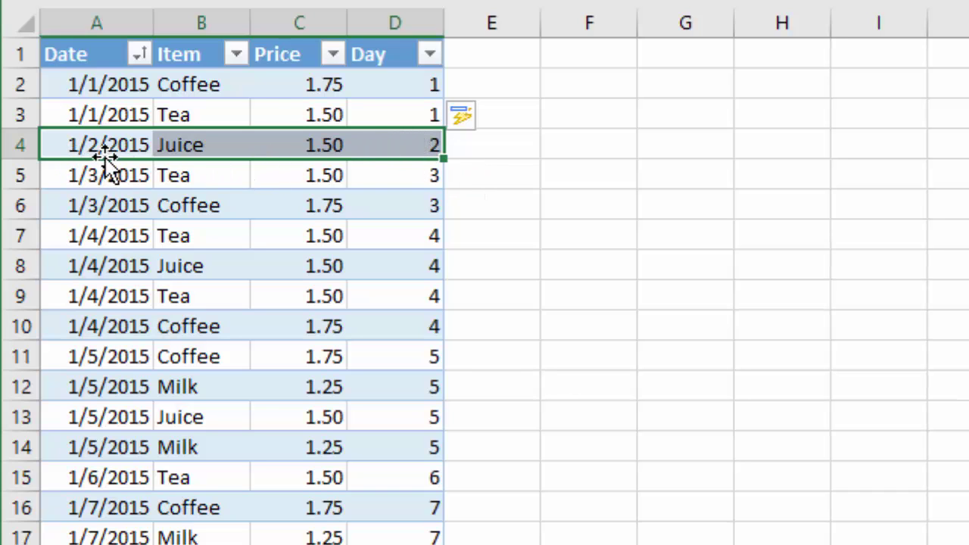
pyautogui.scroll(-19, 381, 234)
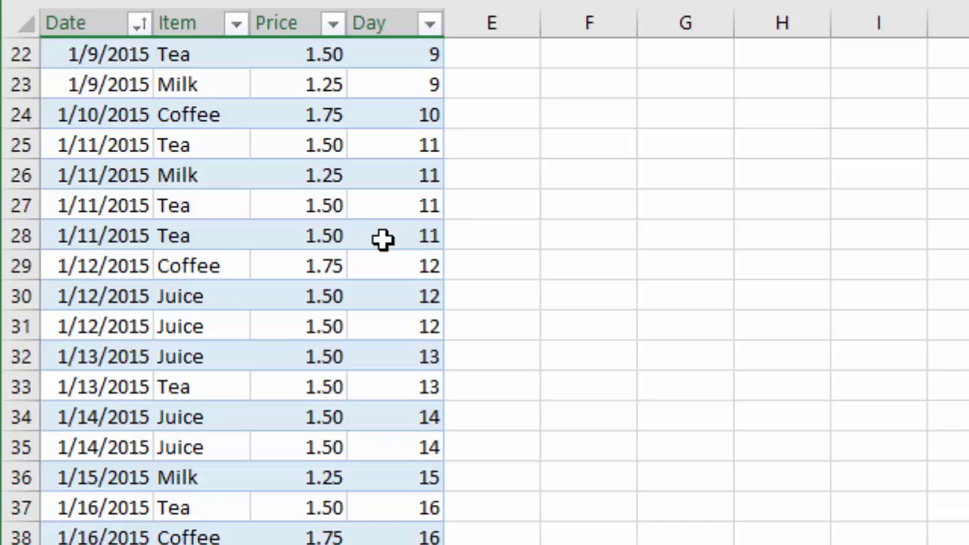
pyautogui.scroll(-7, 382, 239)
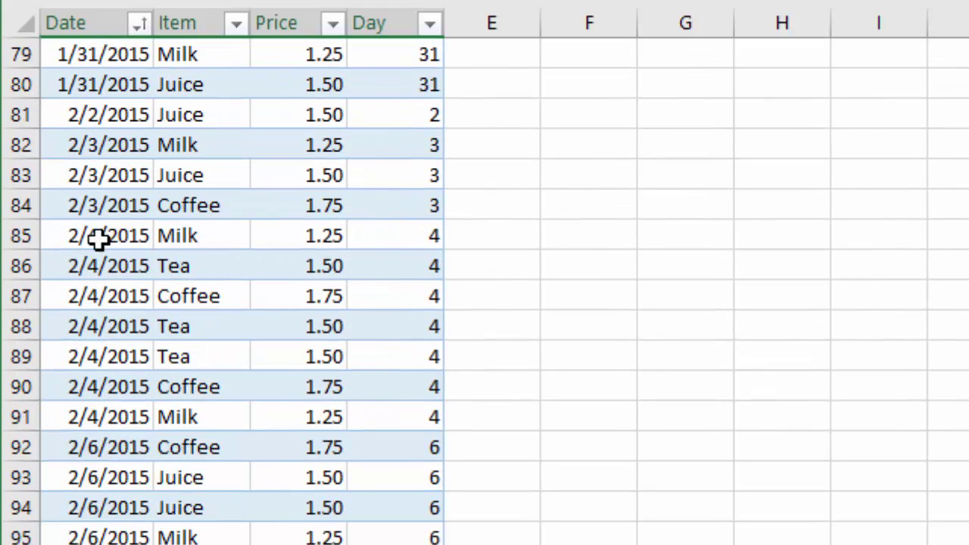
pyautogui.click(53, 237)
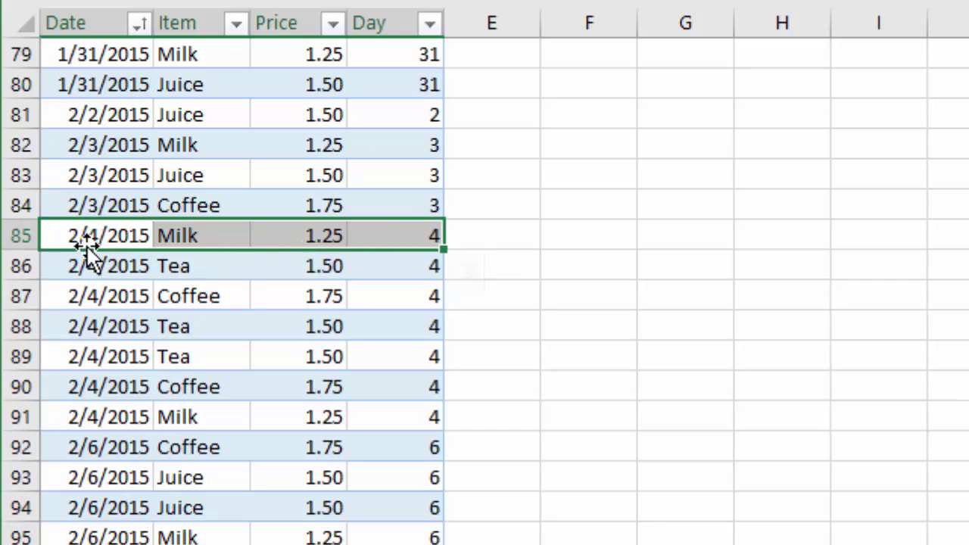
pyautogui.click(395, 240)
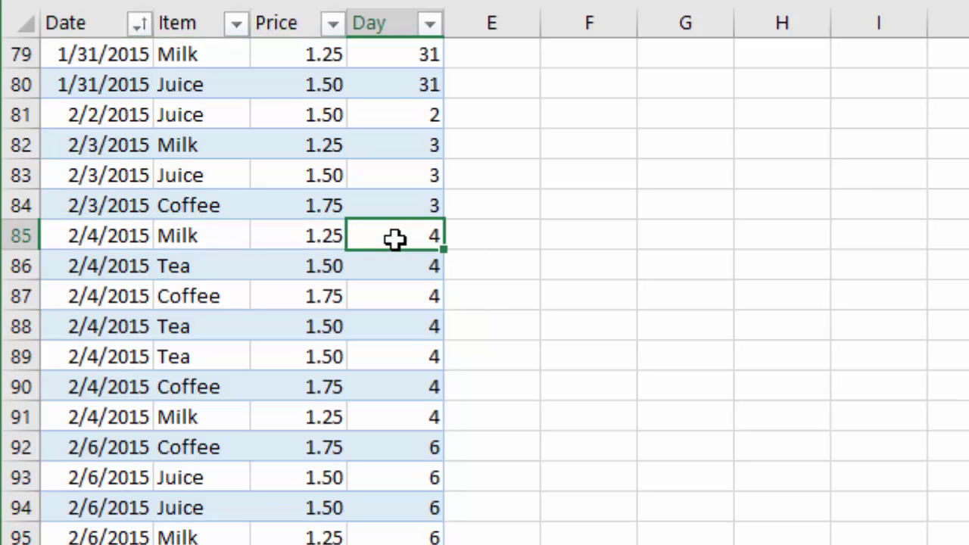
pyautogui.hotkey('ctrl', 'Up')
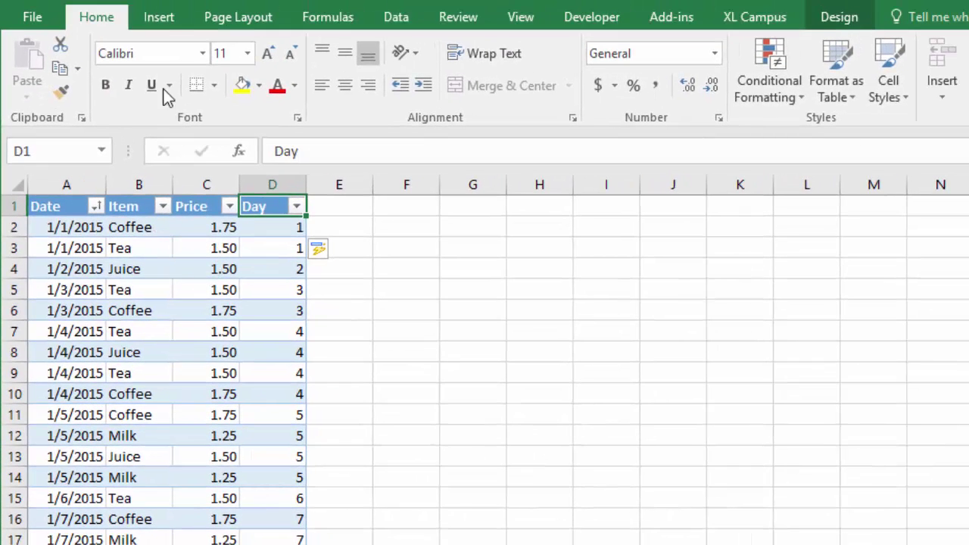
# Insert a PivotTable from tblData on a New Worksheet.
pyautogui.click(159, 21)
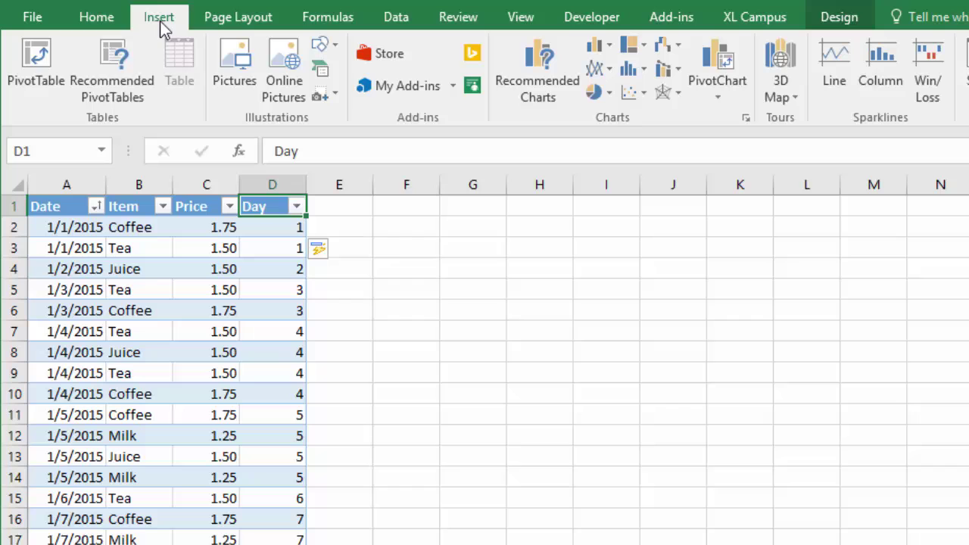
pyautogui.click(31, 69)
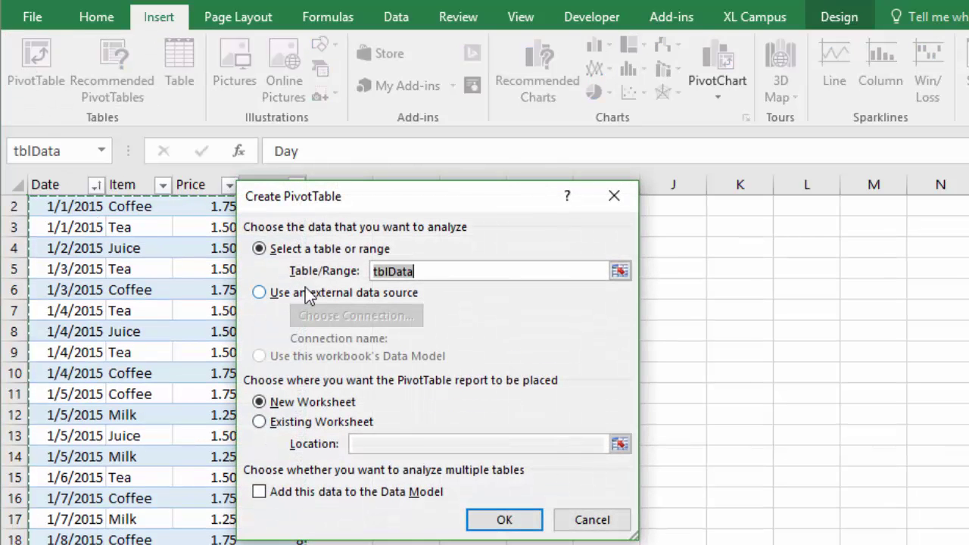
pyautogui.moveTo(296, 198); pyautogui.dragTo(389, 215)
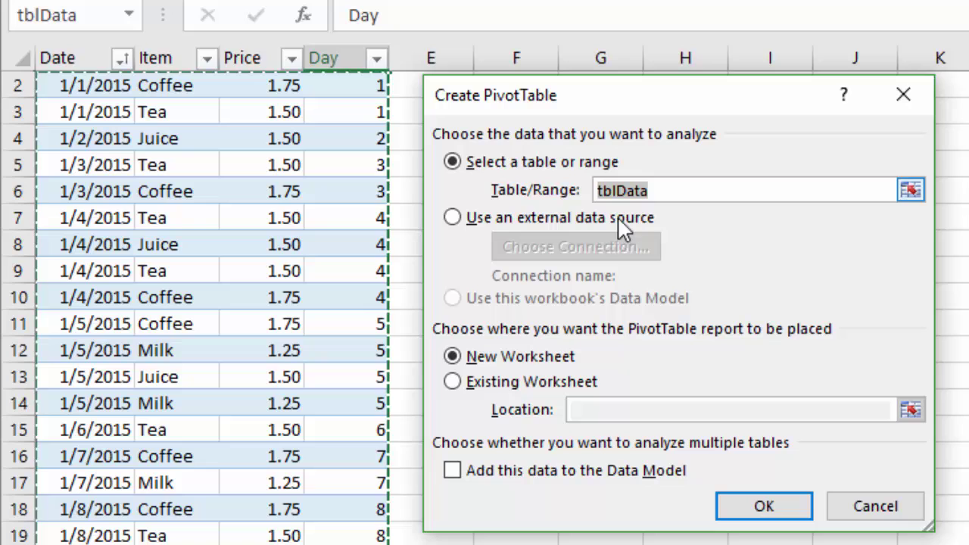
pyautogui.click(766, 512)
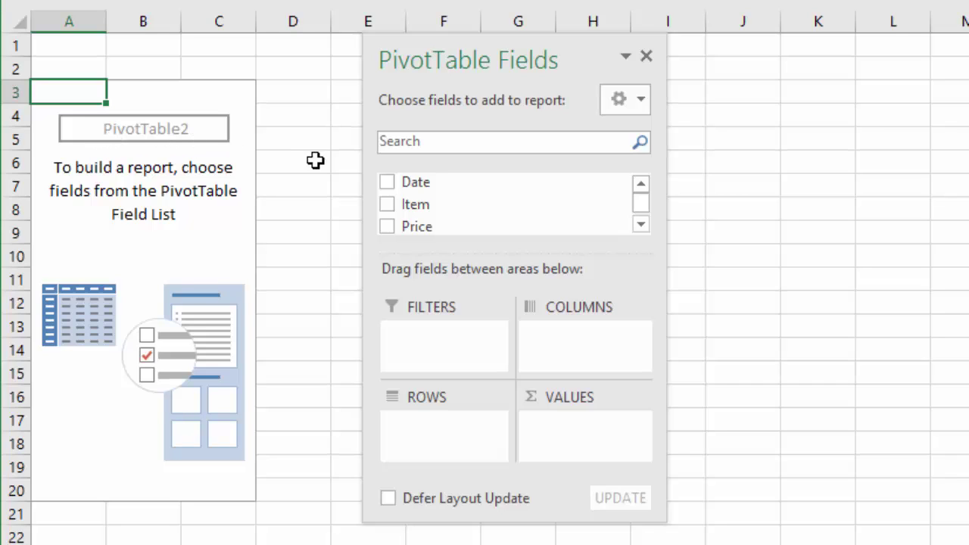
# Add the Date field to the pivot's Rows and rearrange the field list.
pyautogui.moveTo(418, 185); pyautogui.dragTo(447, 432)
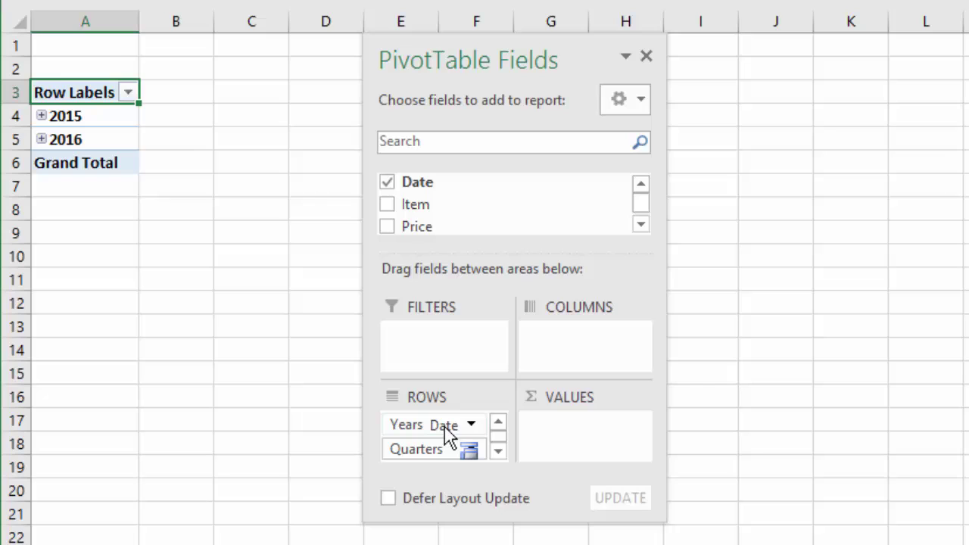
pyautogui.moveTo(445, 427); pyautogui.dragTo(445, 427)
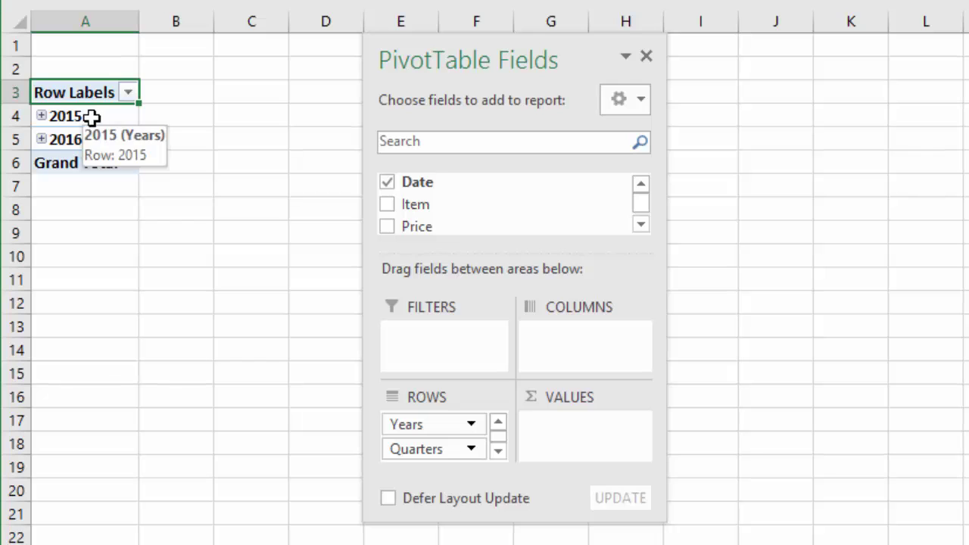
pyautogui.moveTo(447, 519); pyautogui.dragTo(447, 544)
pyautogui.moveTo(461, 58); pyautogui.dragTo(430, 0)
pyautogui.moveTo(427, 440); pyautogui.dragTo(420, 477)
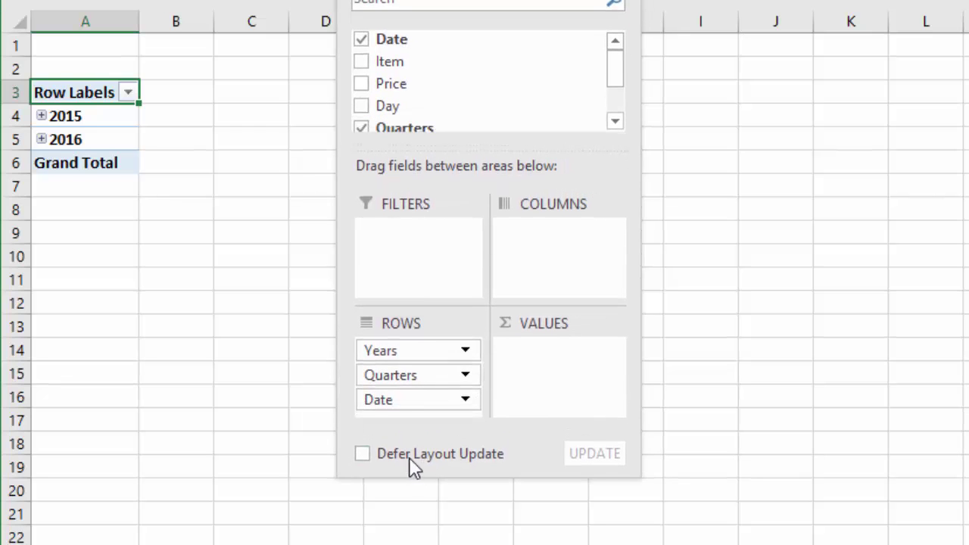
# Expand 2015 and Qtr1 to inspect the auto-grouping, then collapse 2015.
pyautogui.click(42, 116)
pyautogui.click(57, 138)
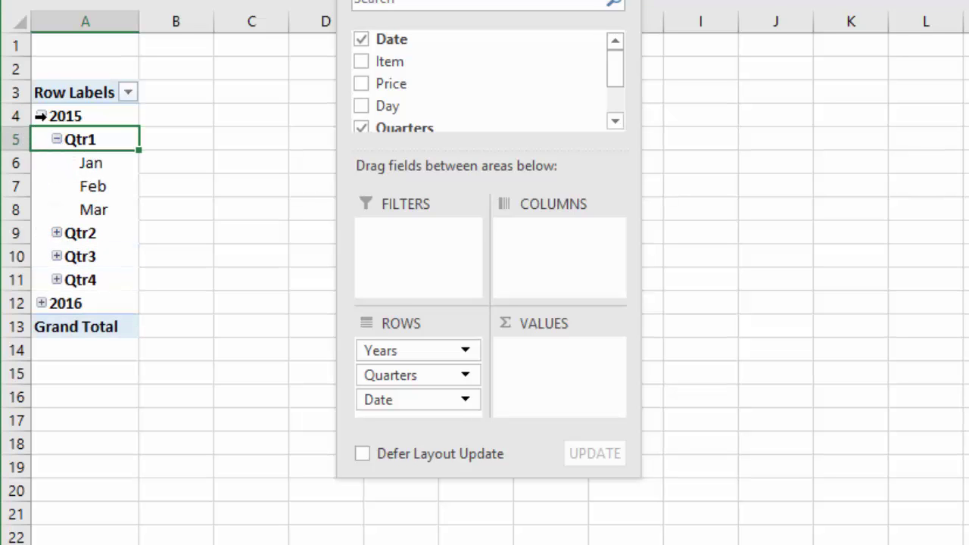
pyautogui.click(42, 116)
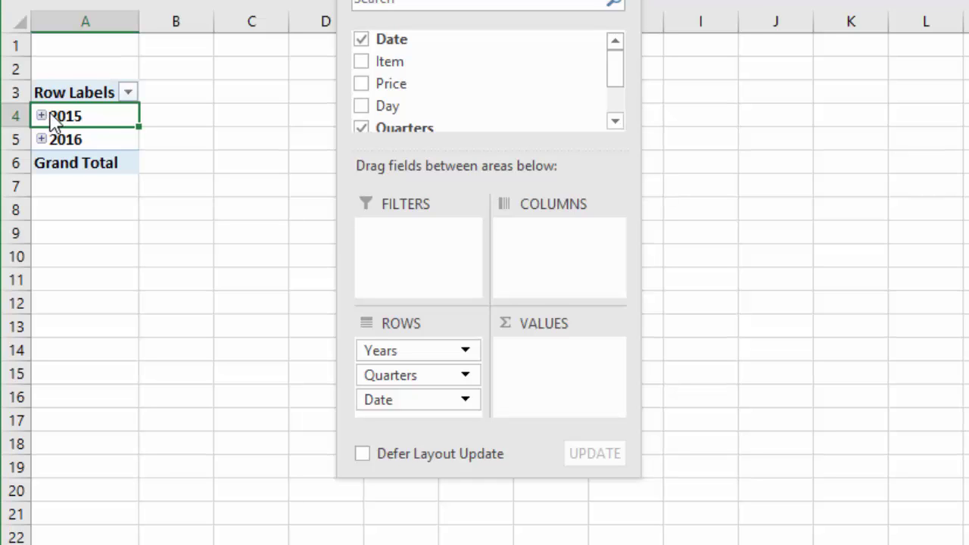
# Ungroup the dates, then regroup them by Months and Years only.
pyautogui.rightClick(98, 115)
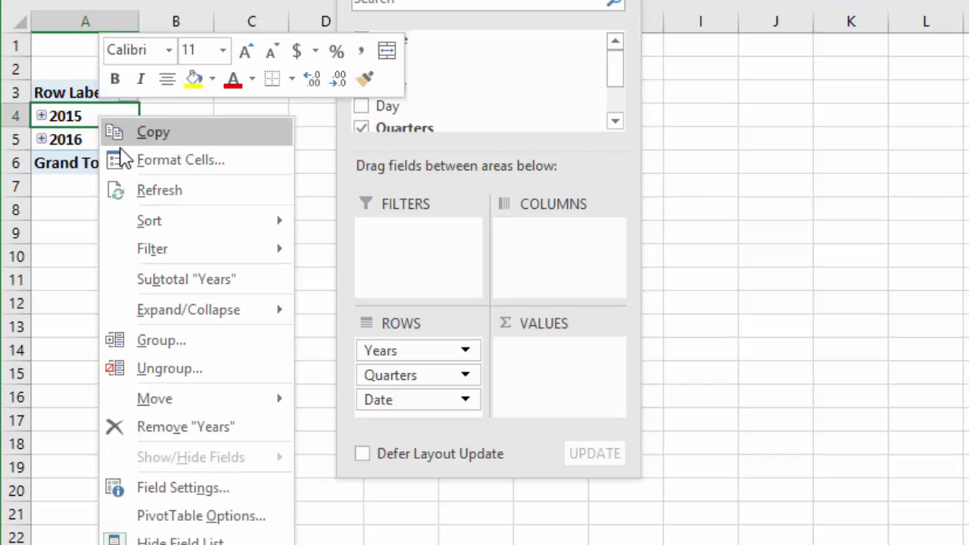
pyautogui.click(165, 369)
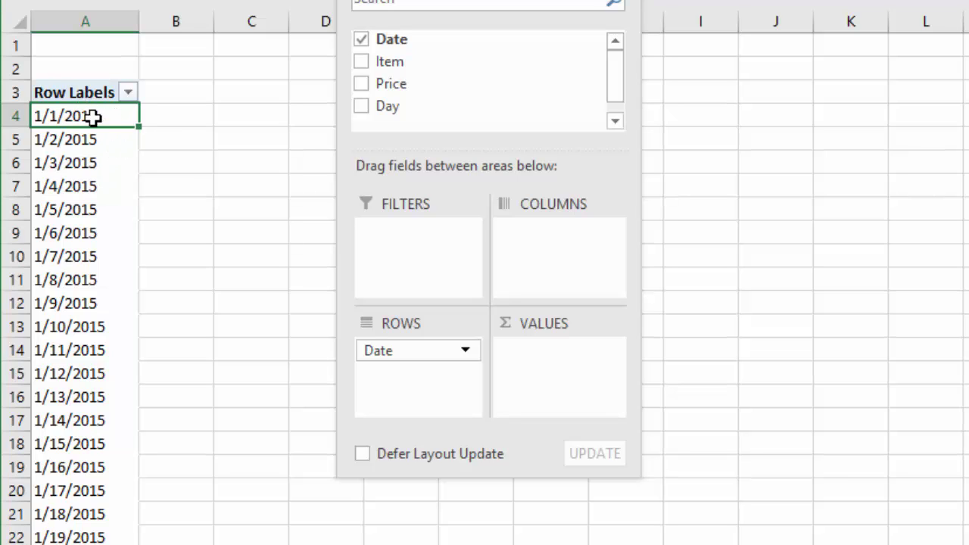
pyautogui.rightClick(73, 117)
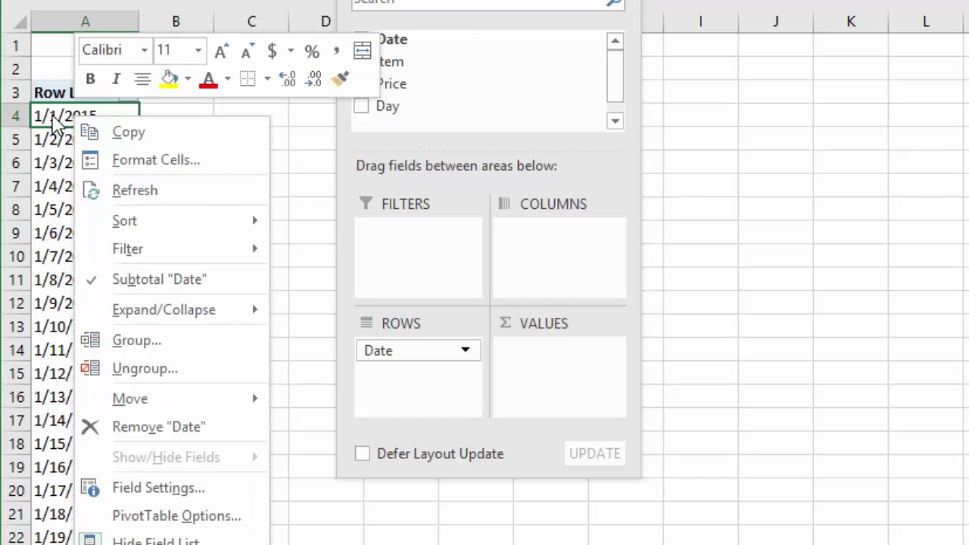
pyautogui.click(136, 342)
pyautogui.moveTo(119, 162); pyautogui.dragTo(269, 111)
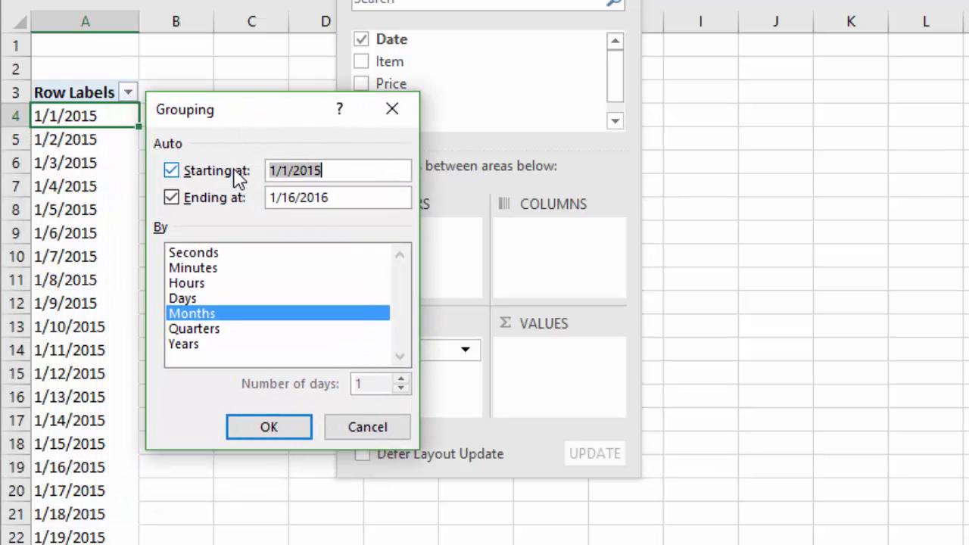
pyautogui.click(191, 346)
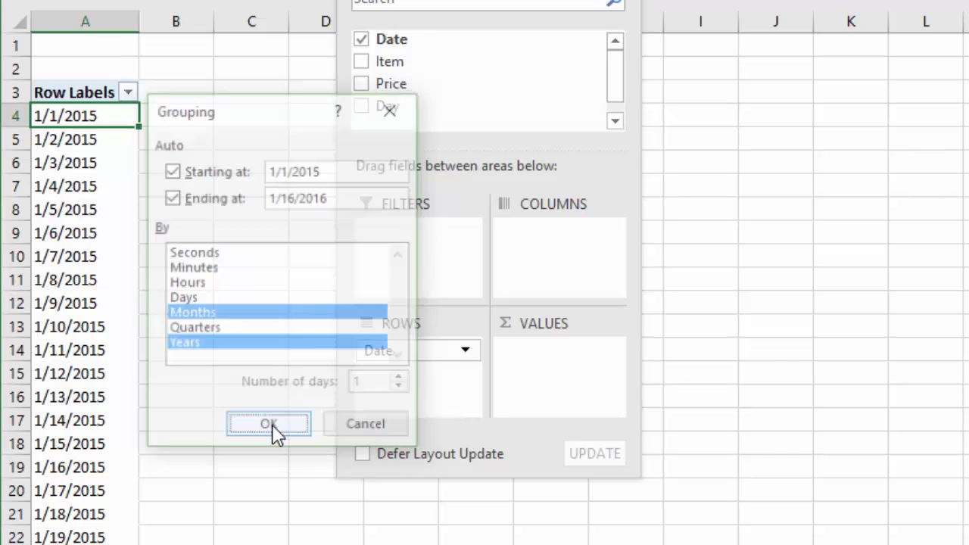
pyautogui.click(272, 429)
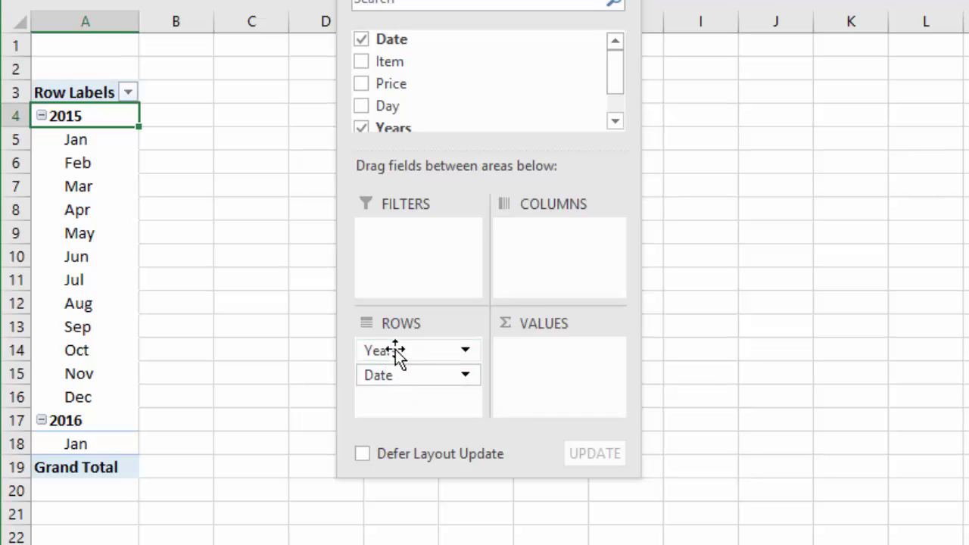
# Move the Years field from Rows to Columns in the PivotTable Fields pane.
pyautogui.moveTo(395, 356); pyautogui.dragTo(535, 236)
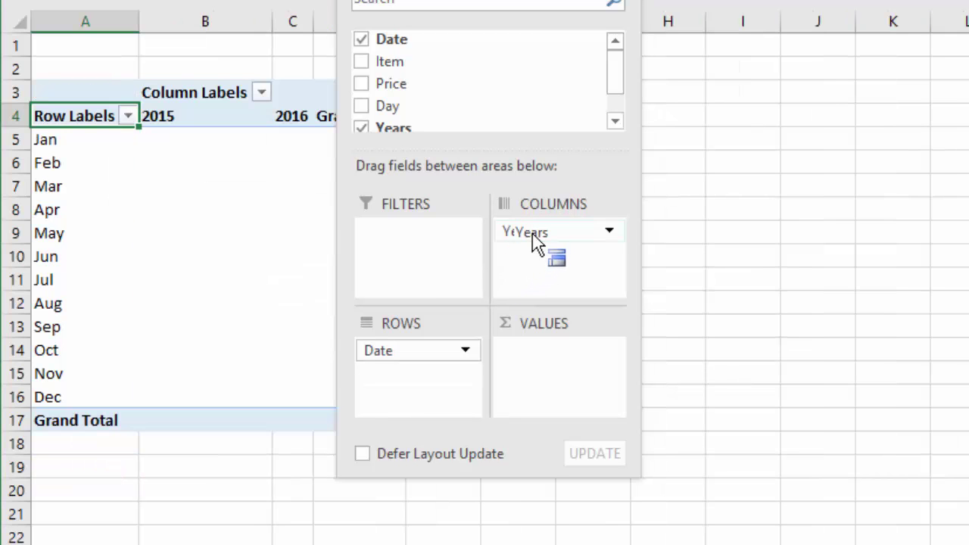
pyautogui.moveTo(455, 1); pyautogui.dragTo(582, 31)
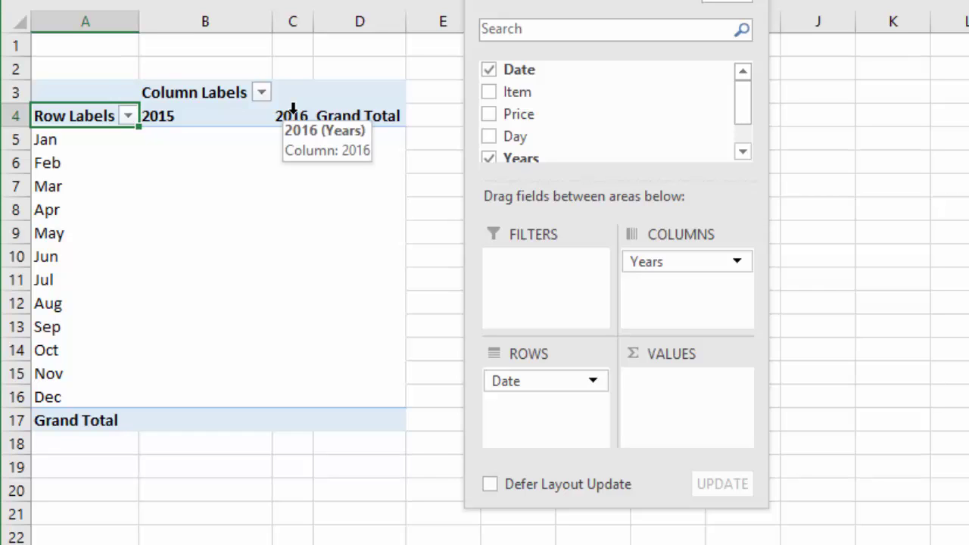
# Sum Price in the pivot's Values and remove the Grand Total column.
pyautogui.moveTo(509, 114); pyautogui.dragTo(666, 393)
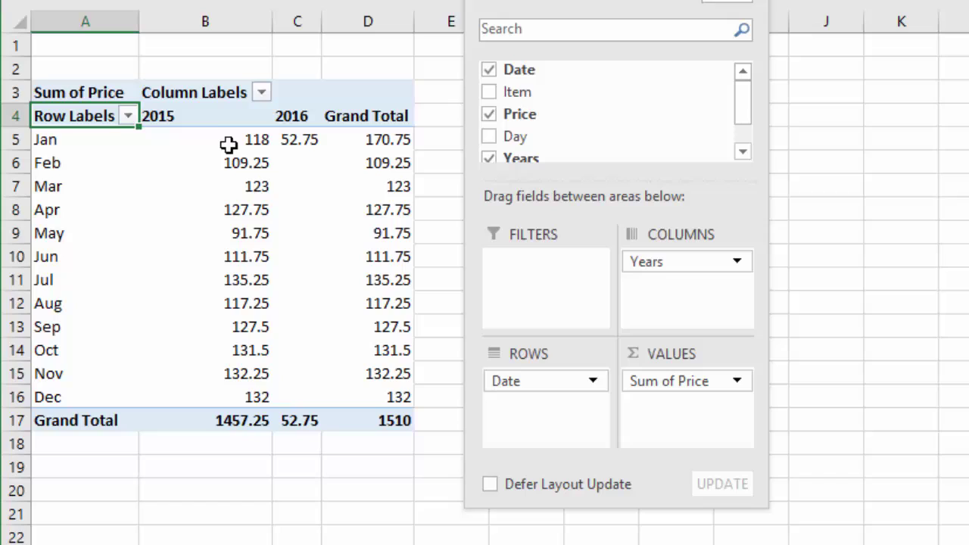
pyautogui.moveTo(212, 367)
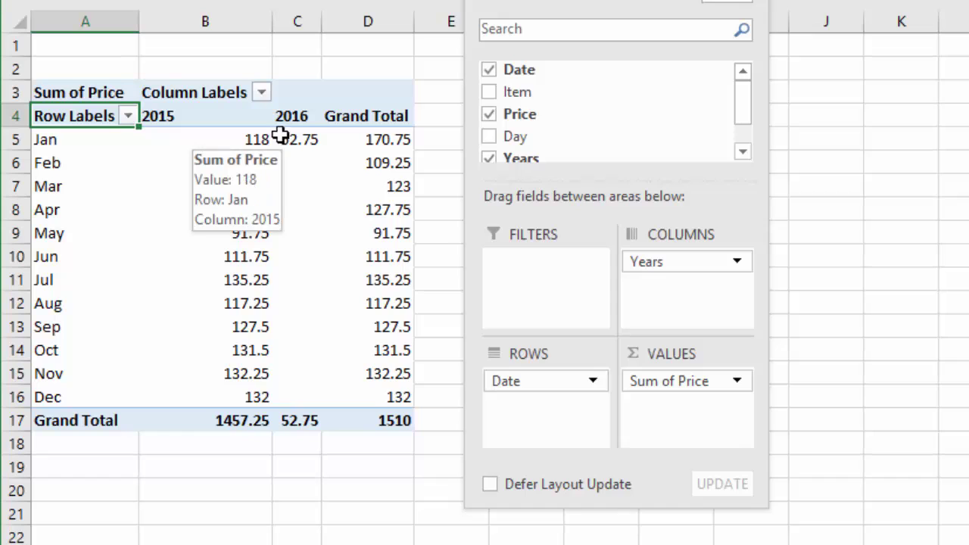
pyautogui.rightClick(341, 117)
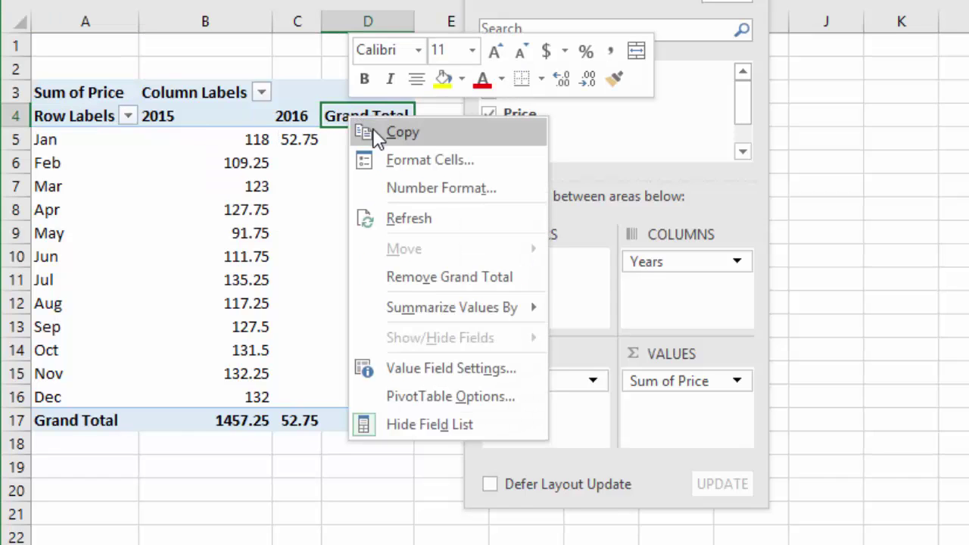
pyautogui.click(435, 278)
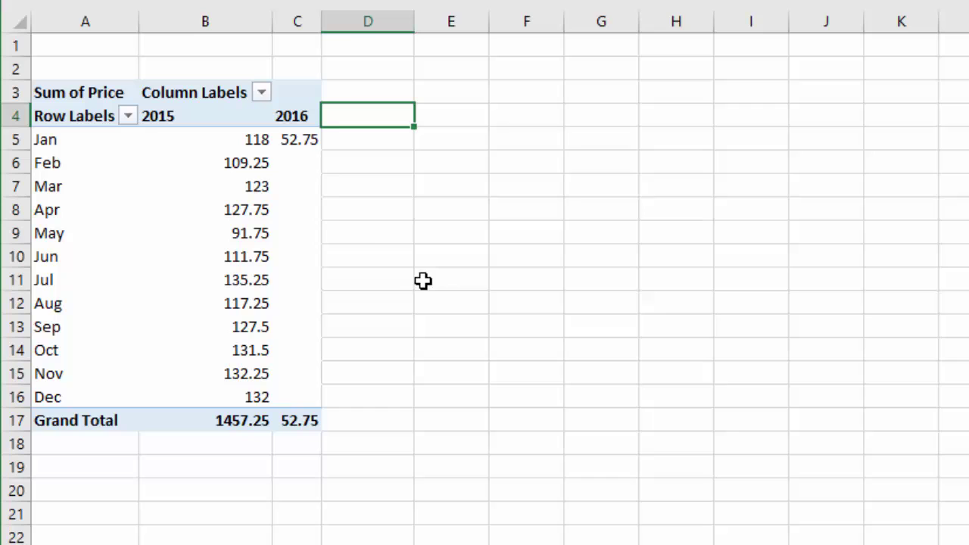
# Insert a slicer on the Day field for the pivot table.
pyautogui.click(290, 141)
pyautogui.moveTo(276, 303)
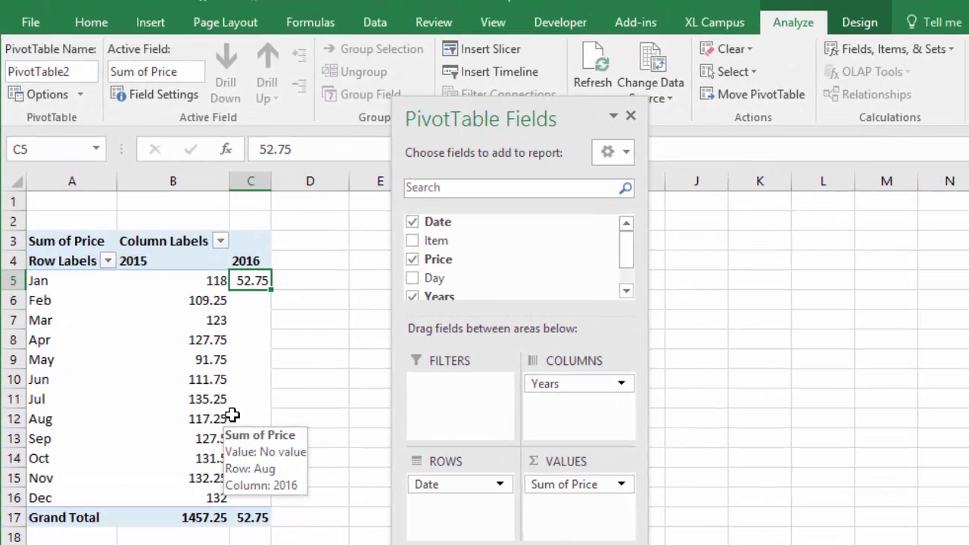
pyautogui.moveTo(433, 117); pyautogui.dragTo(668, 168)
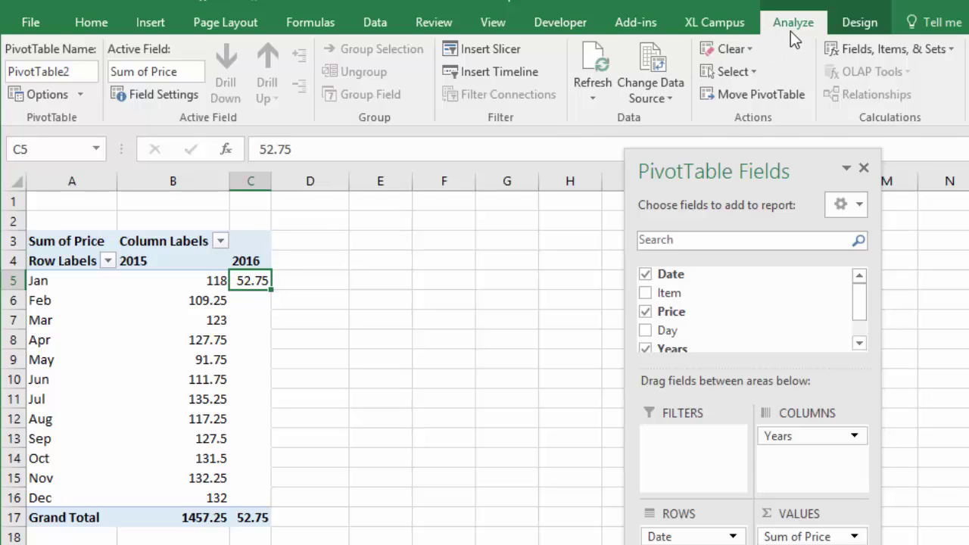
pyautogui.click(478, 53)
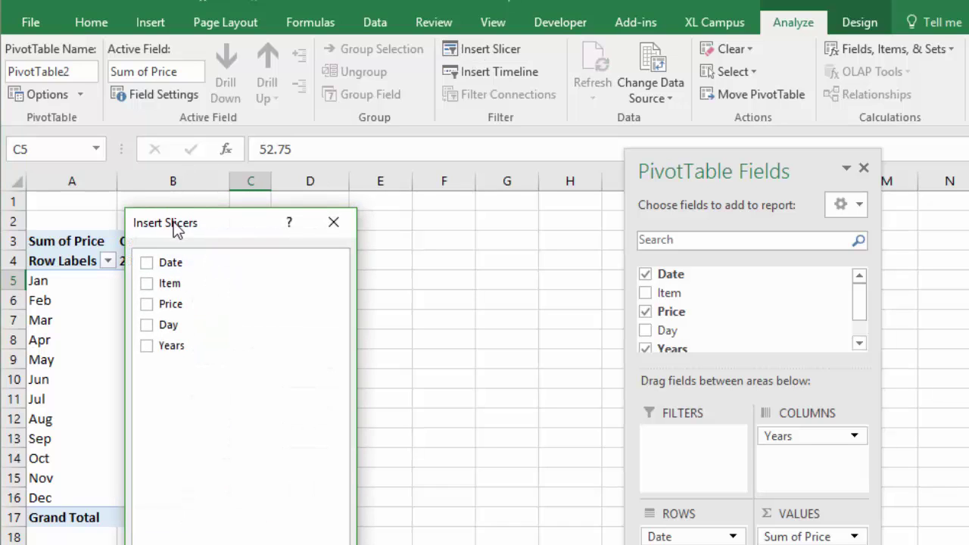
pyautogui.moveTo(174, 227); pyautogui.dragTo(345, 206)
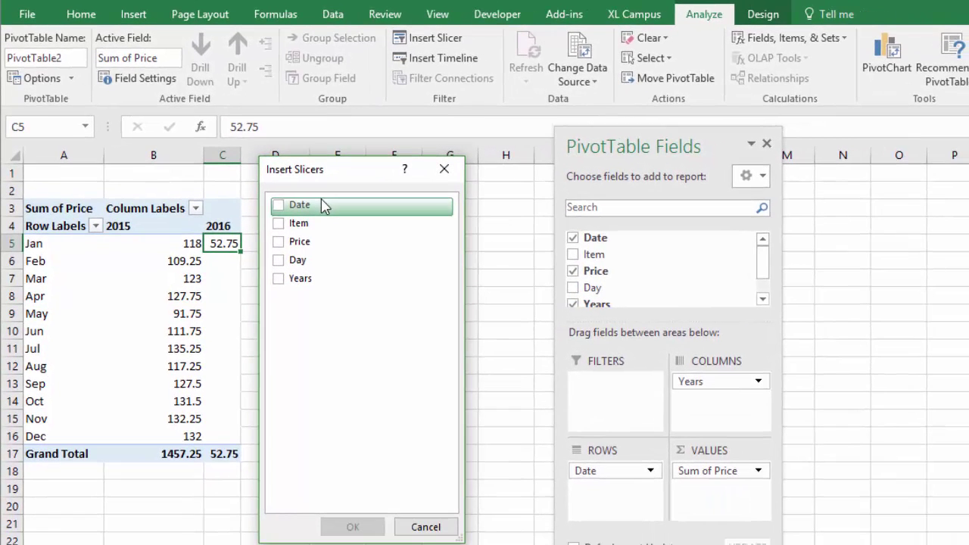
pyautogui.click(279, 262)
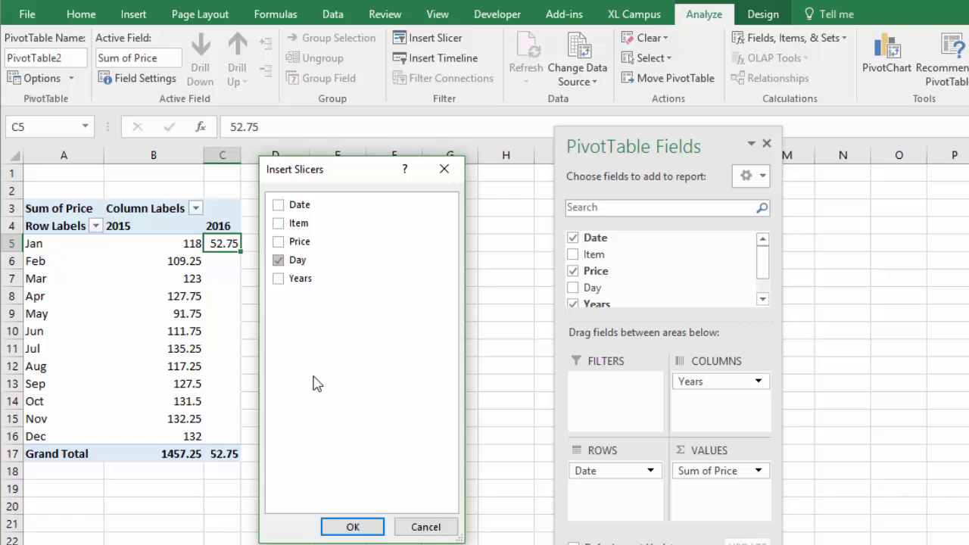
pyautogui.click(351, 526)
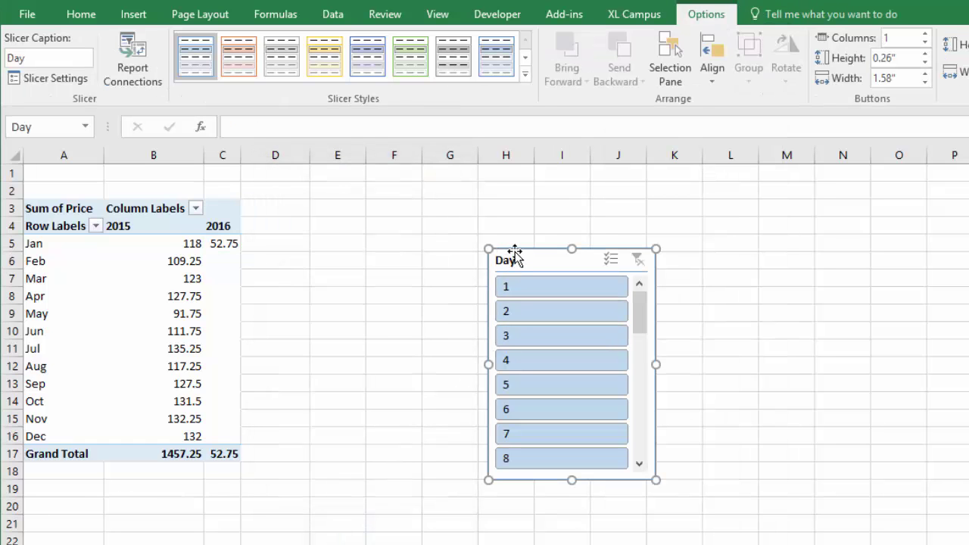
# Move the Day slicer beside the pivot, set it to 7 columns, and resize it to fit days 1–31.
pyautogui.moveTo(503, 250); pyautogui.dragTo(308, 213)
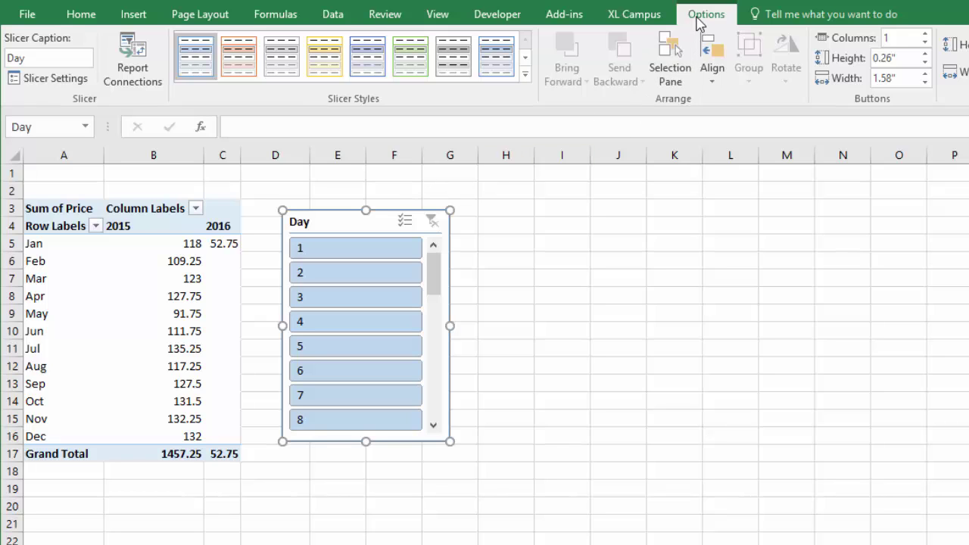
pyautogui.moveTo(898, 38); pyautogui.dragTo(879, 42)
pyautogui.write('7')
pyautogui.press('Return')
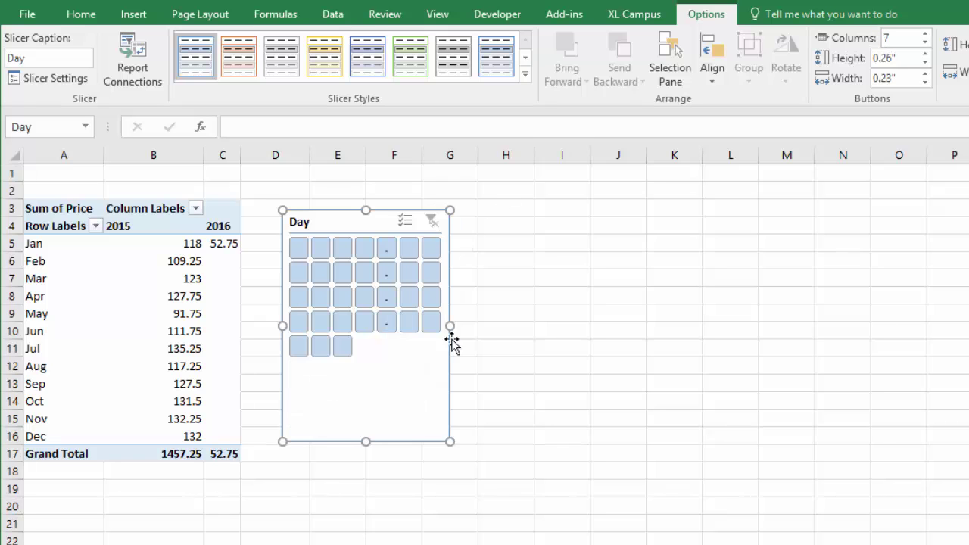
pyautogui.moveTo(449, 442); pyautogui.dragTo(522, 366)
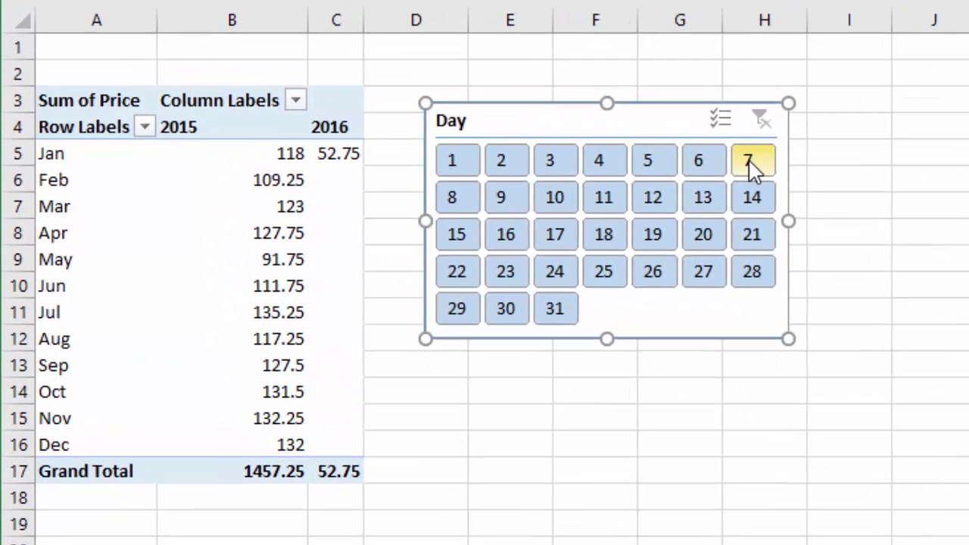
# Select days 1–15 in the Day slicer, giving totals of 726.25 for 2015 and 52.75 for 2016.
pyautogui.click(462, 162)
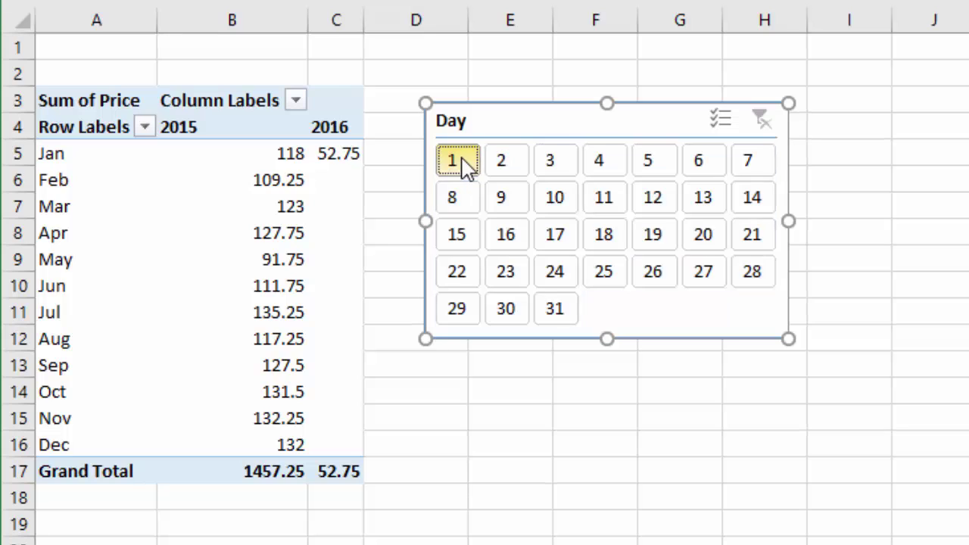
pyautogui.moveTo(458, 177); pyautogui.dragTo(473, 244)
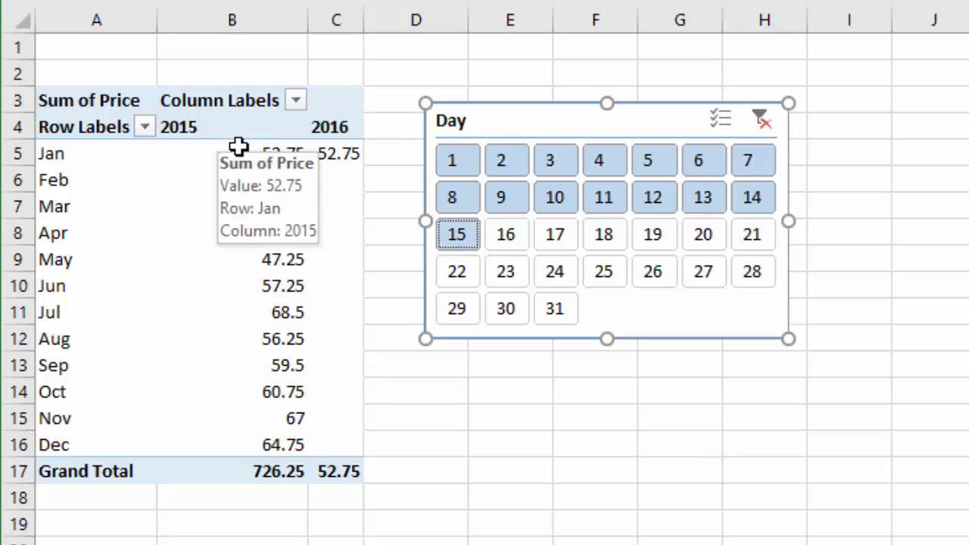
pyautogui.moveTo(211, 154)
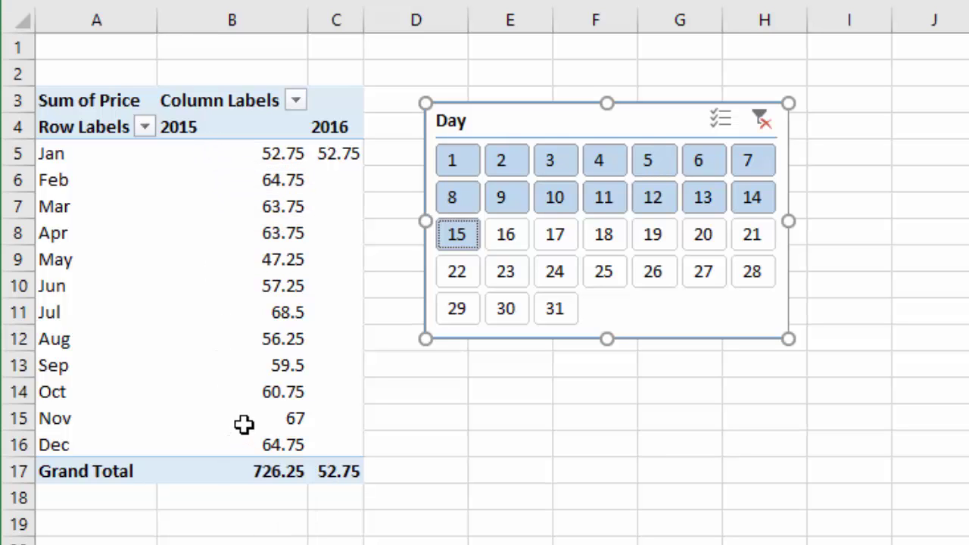
pyautogui.moveTo(332, 156)
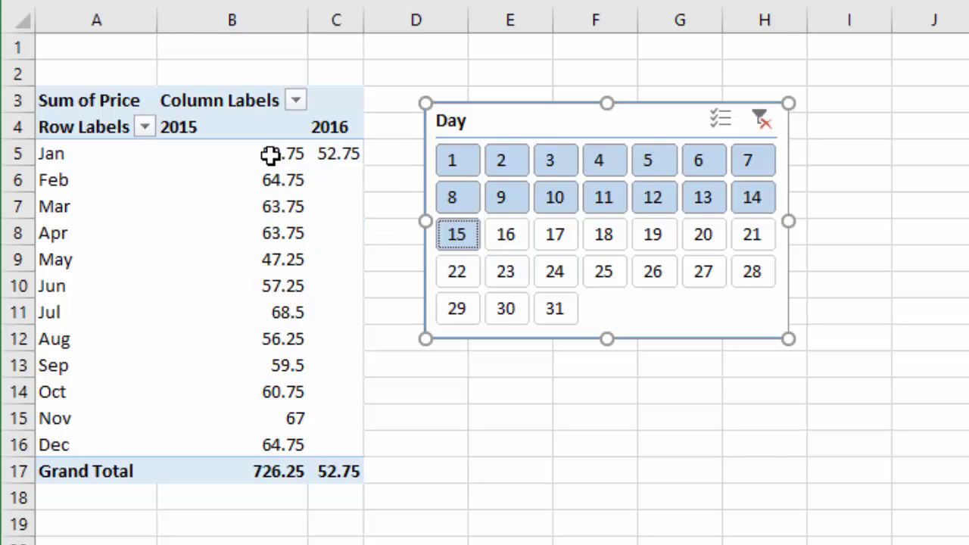
pyautogui.moveTo(250, 156)
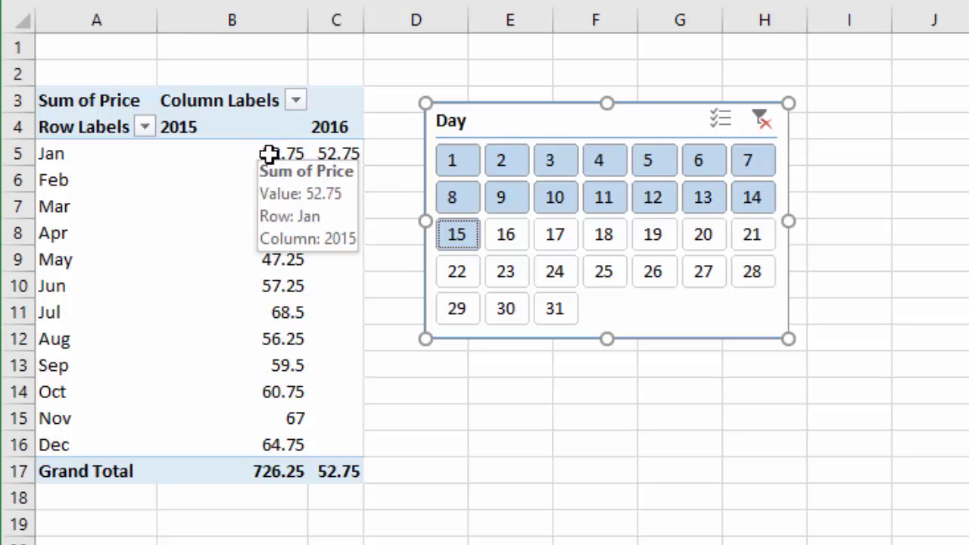
# Select days 1–7 in the Day slicer, giving Grand Totals of 321.75 (2015) and 26.25 (2016).
pyautogui.keyDown('ctrl'); pyautogui.click(452, 195); pyautogui.keyUp('ctrl')
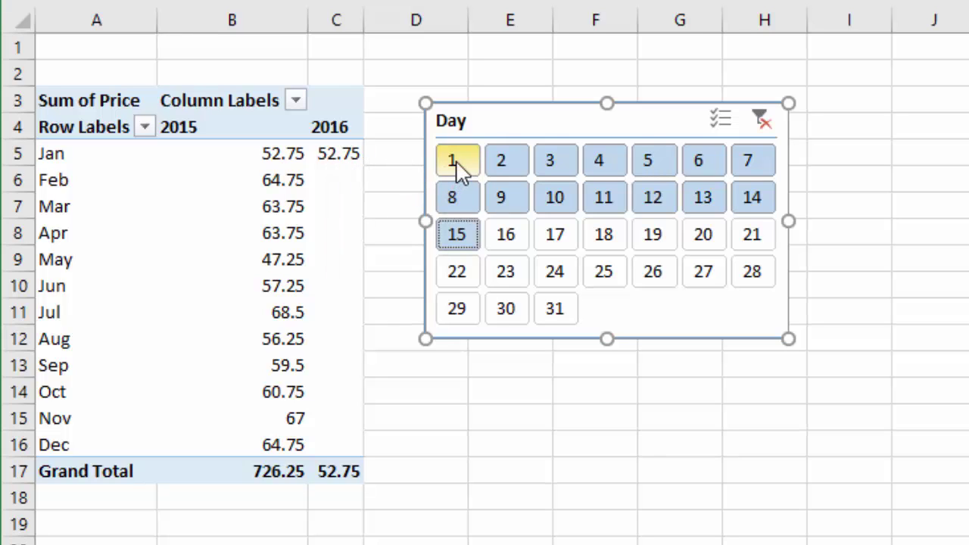
pyautogui.moveTo(459, 168); pyautogui.dragTo(758, 168)
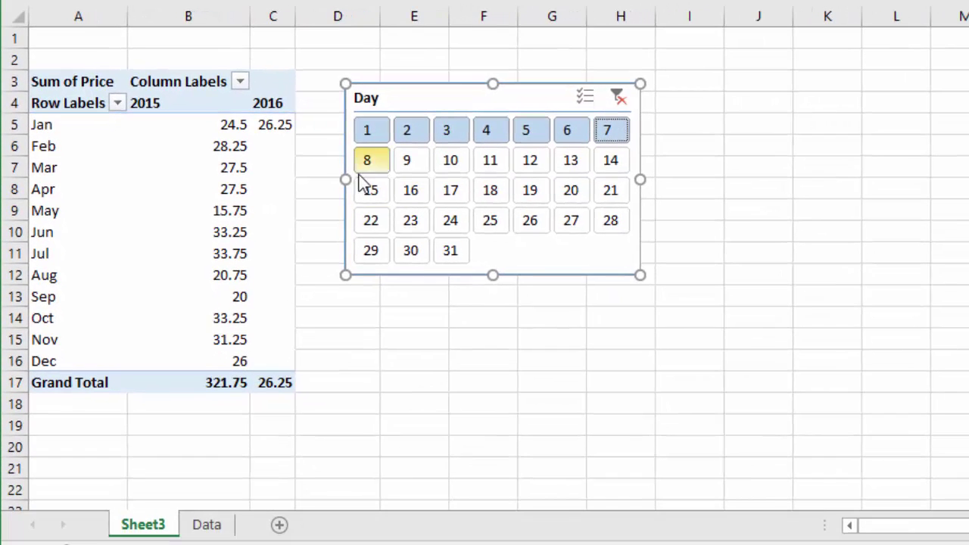
# On the Data sheet, filter the Day column to show only days 1 and 2, then review the rows.
pyautogui.click(208, 525)
pyautogui.scroll(1, 201, 277)
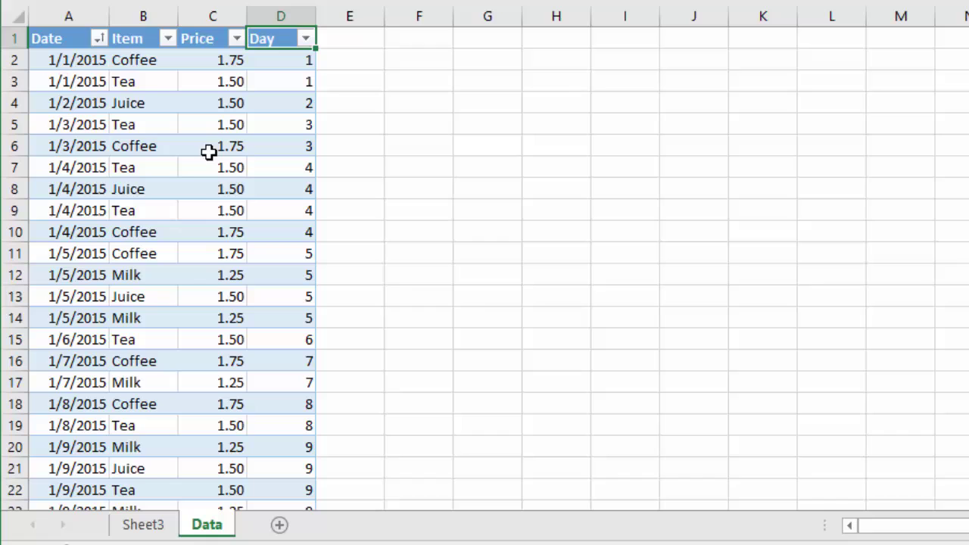
pyautogui.click(305, 38)
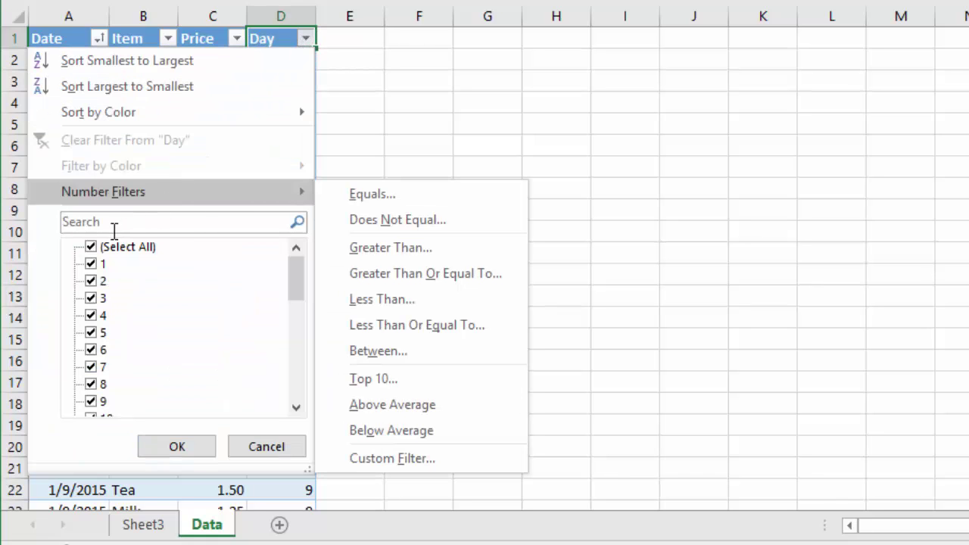
pyautogui.click(94, 250)
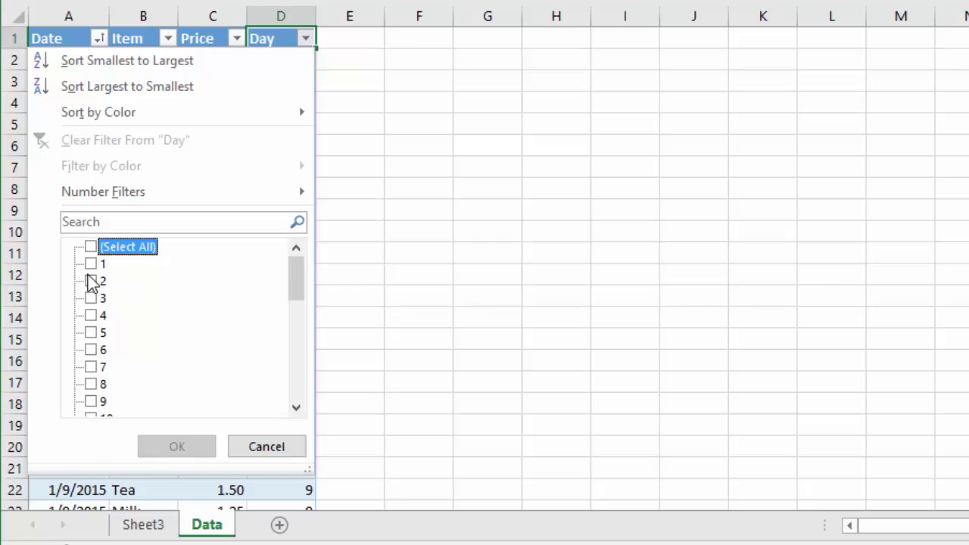
pyautogui.click(92, 265)
pyautogui.click(92, 281)
pyautogui.click(92, 280)
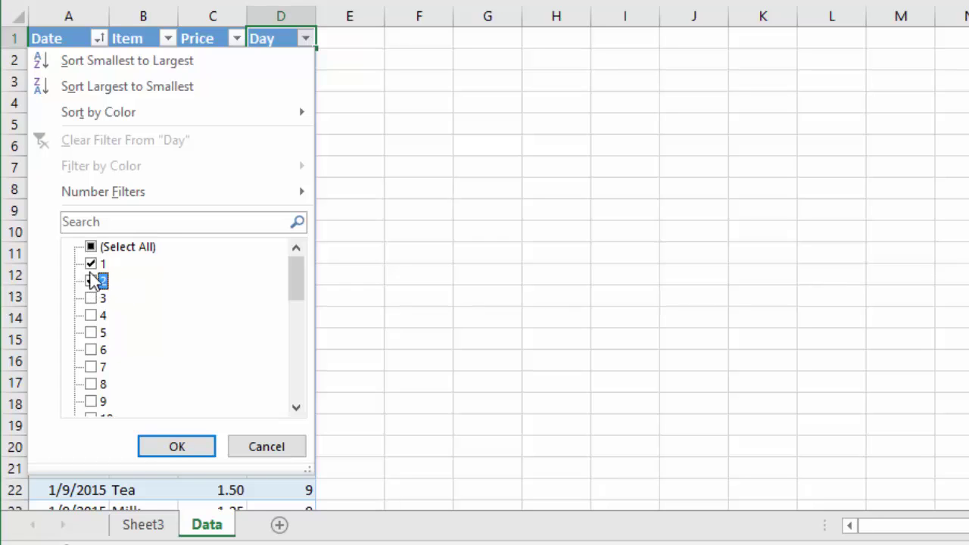
pyautogui.click(91, 281)
pyautogui.click(181, 450)
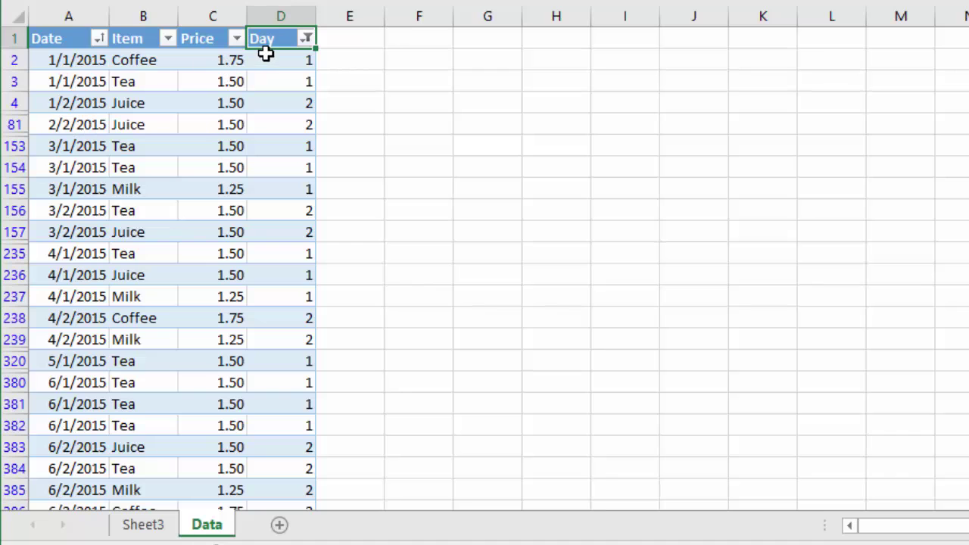
pyautogui.scroll(-1, 264, 91)
pyautogui.scroll(-5, 260, 141)
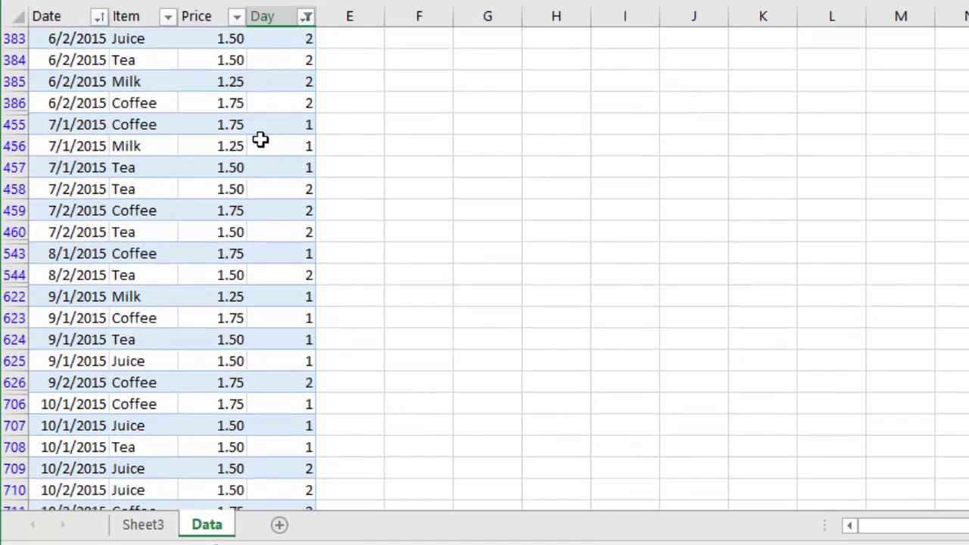
pyautogui.scroll(-1, 260, 140)
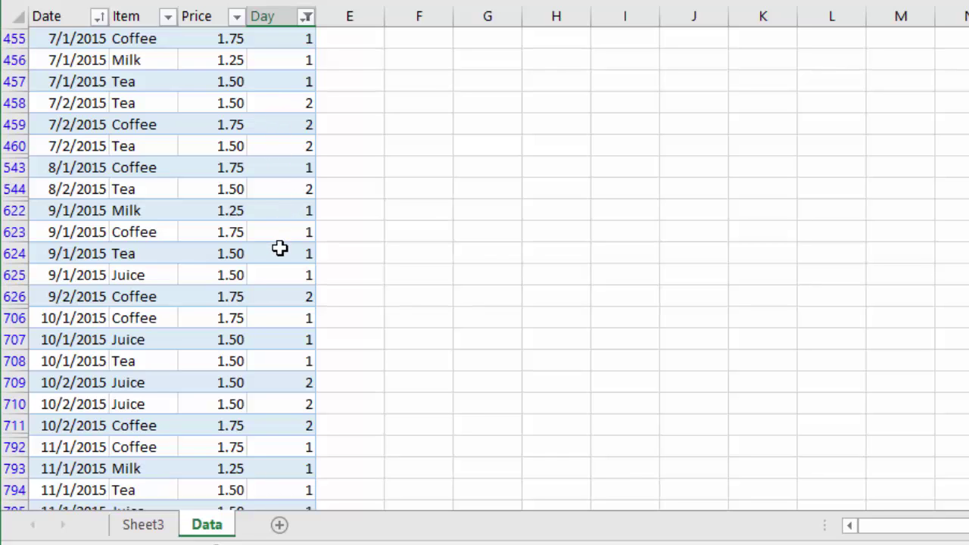
pyautogui.scroll(8, 280, 249)
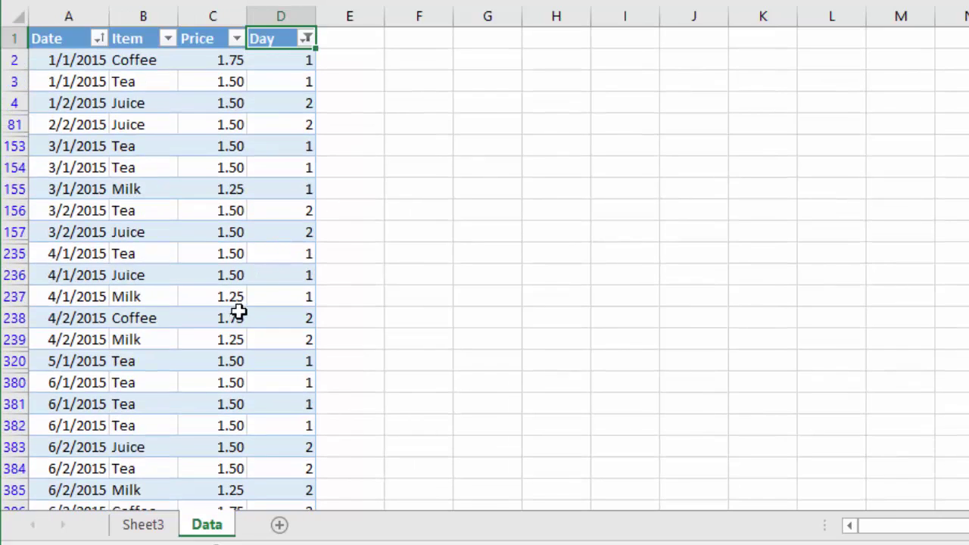
# On Sheet3, select slicer days 1 and 2, giving Grand Totals of 81.75 (2015) and 4.75 (2016).
pyautogui.click(142, 527)
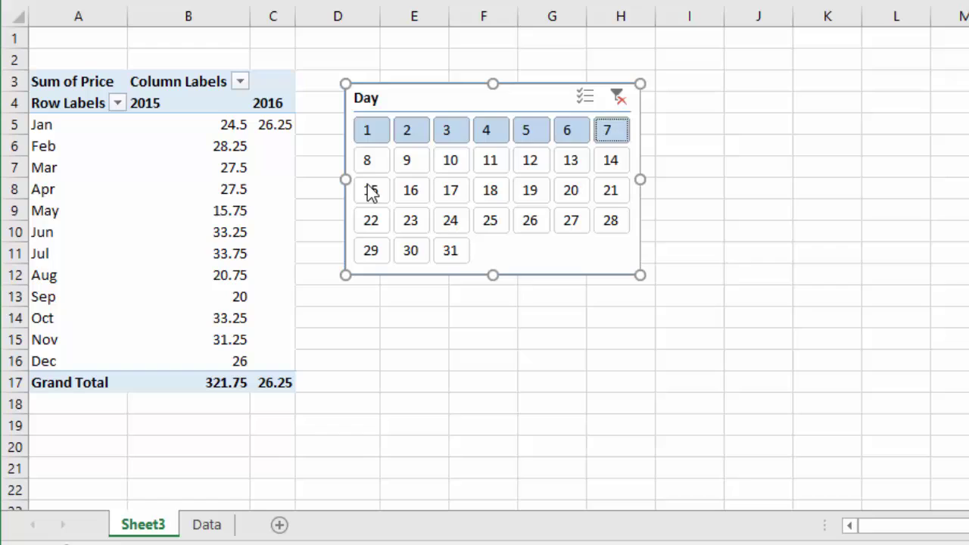
pyautogui.moveTo(378, 131); pyautogui.dragTo(410, 134)
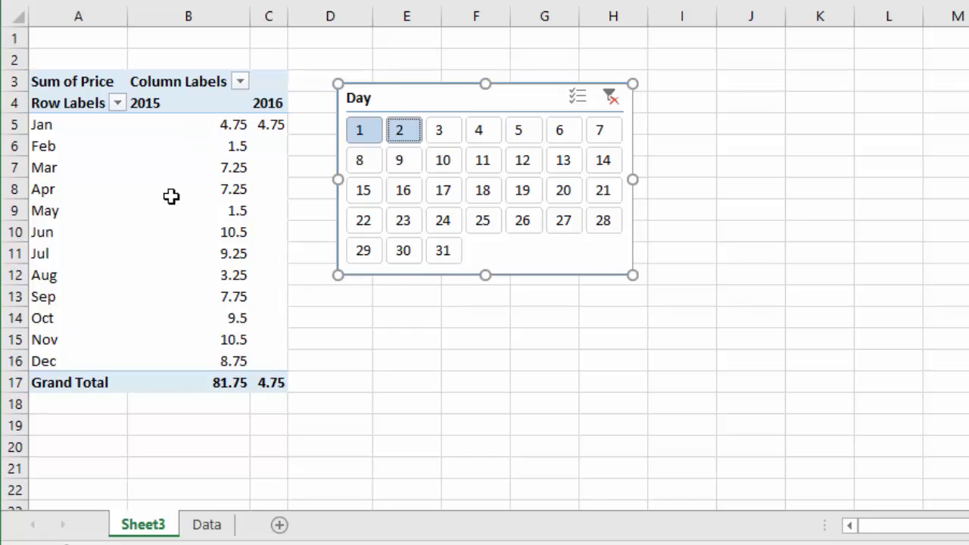
pyautogui.moveTo(198, 290)
pyautogui.moveTo(196, 252)
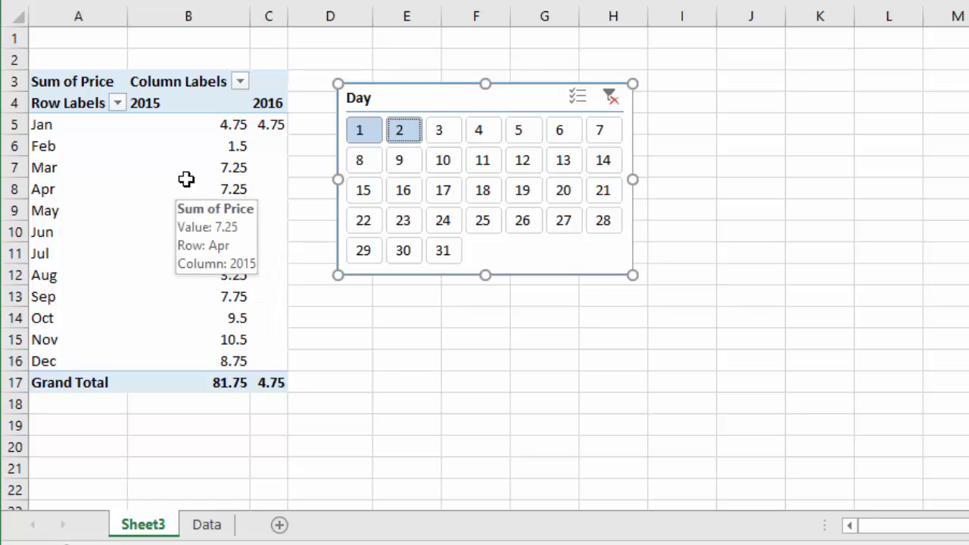
pyautogui.moveTo(185, 144)
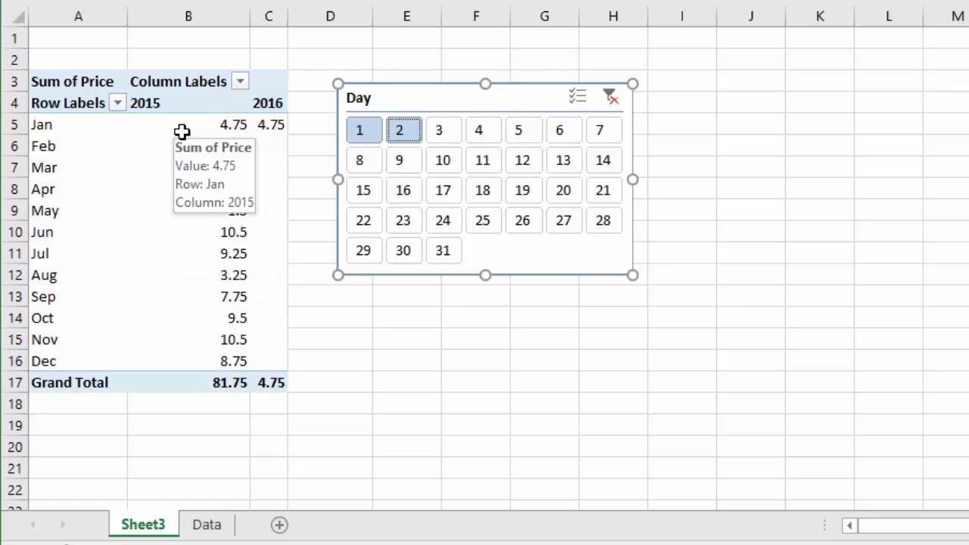